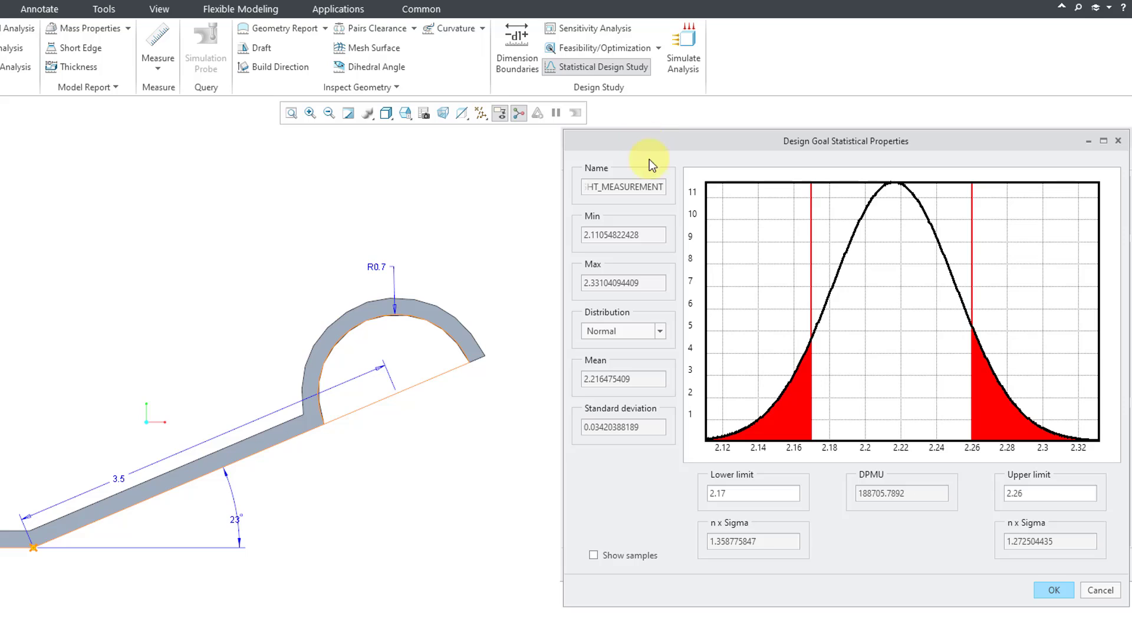
pyautogui.click(659, 331)
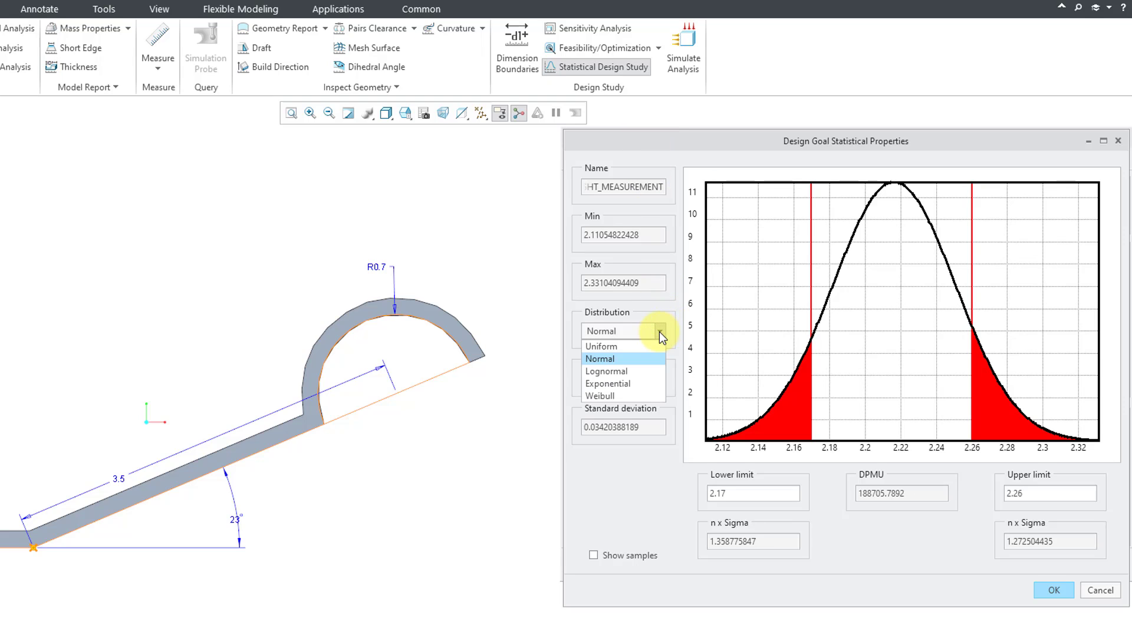
pyautogui.click(659, 331)
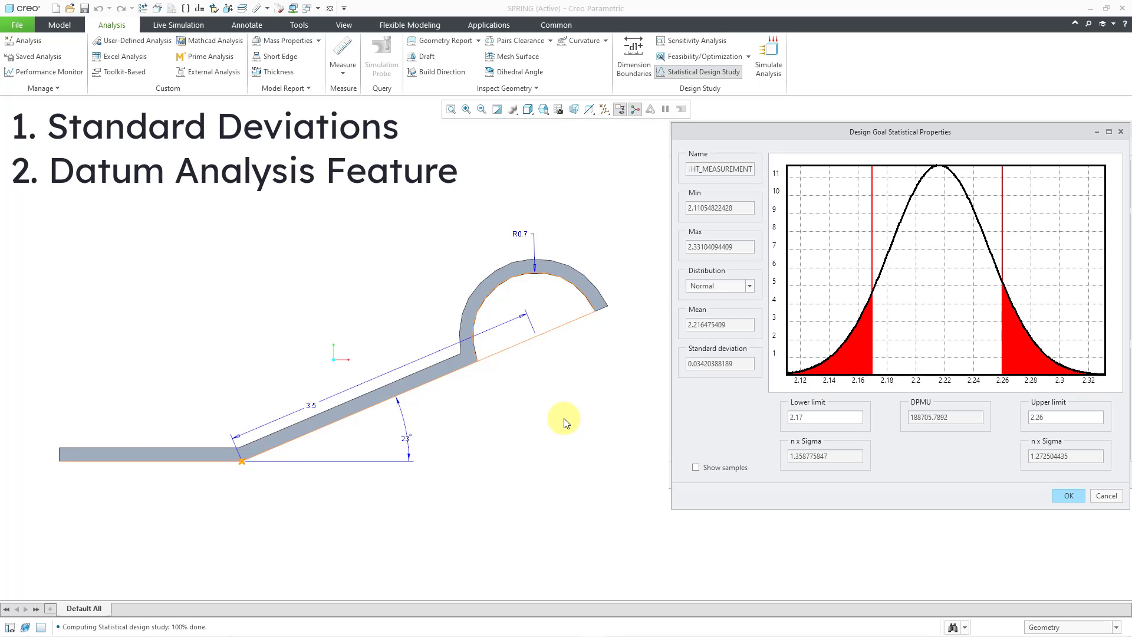
pyautogui.click(748, 56)
pyautogui.click(749, 56)
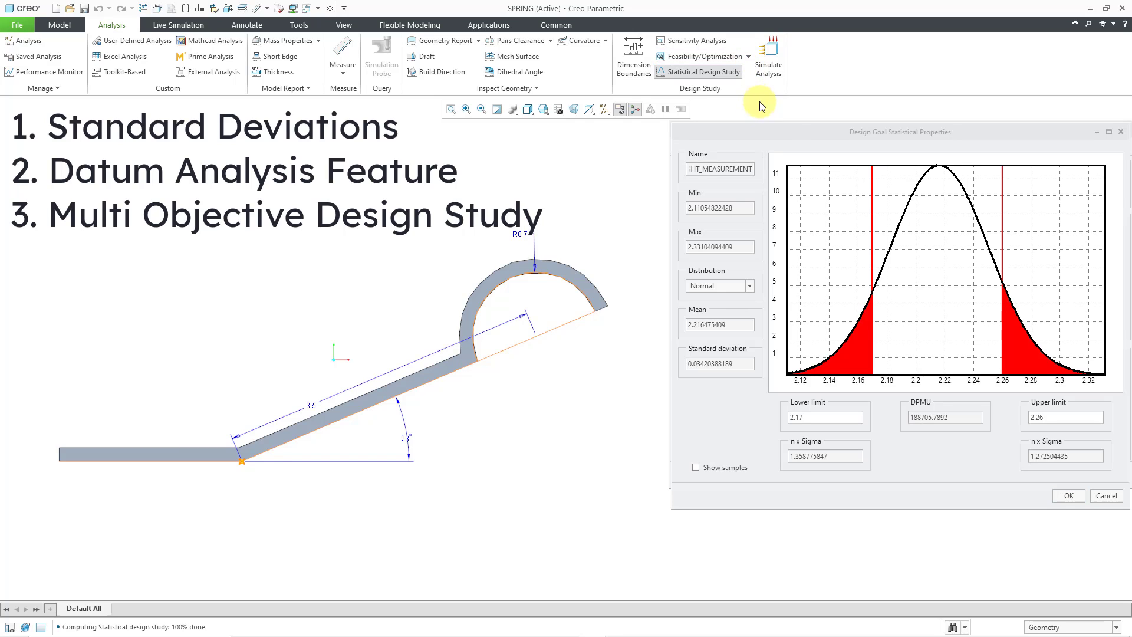
pyautogui.click(788, 128)
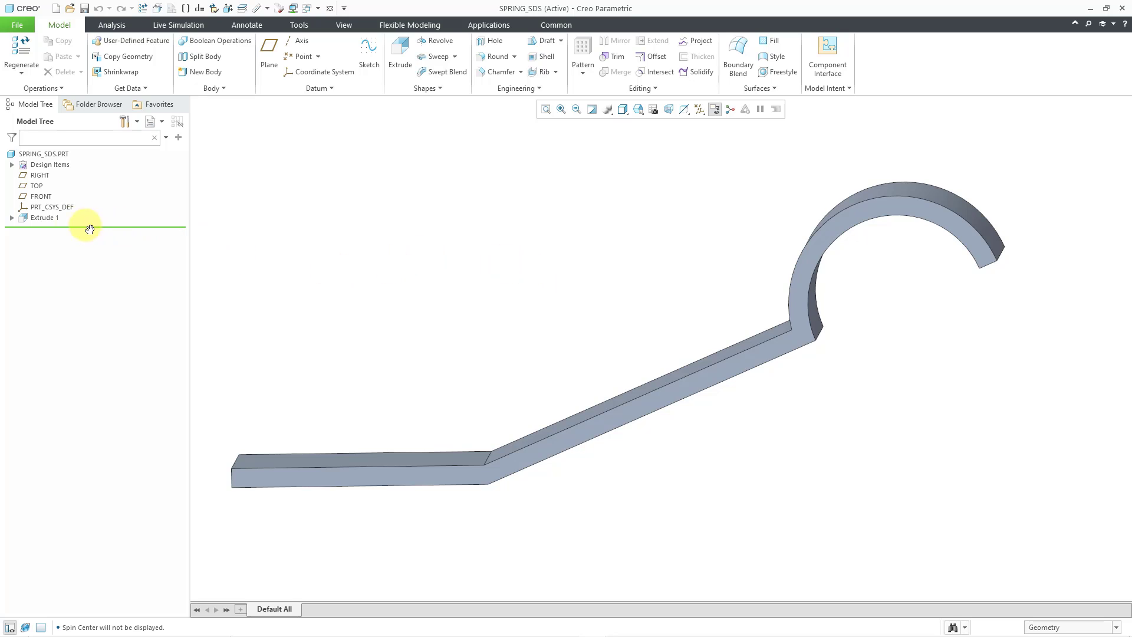
# - Show the editable dimensions of Extrude 1 in the spring part and locate the tolerance display command
pyautogui.click(45, 219)
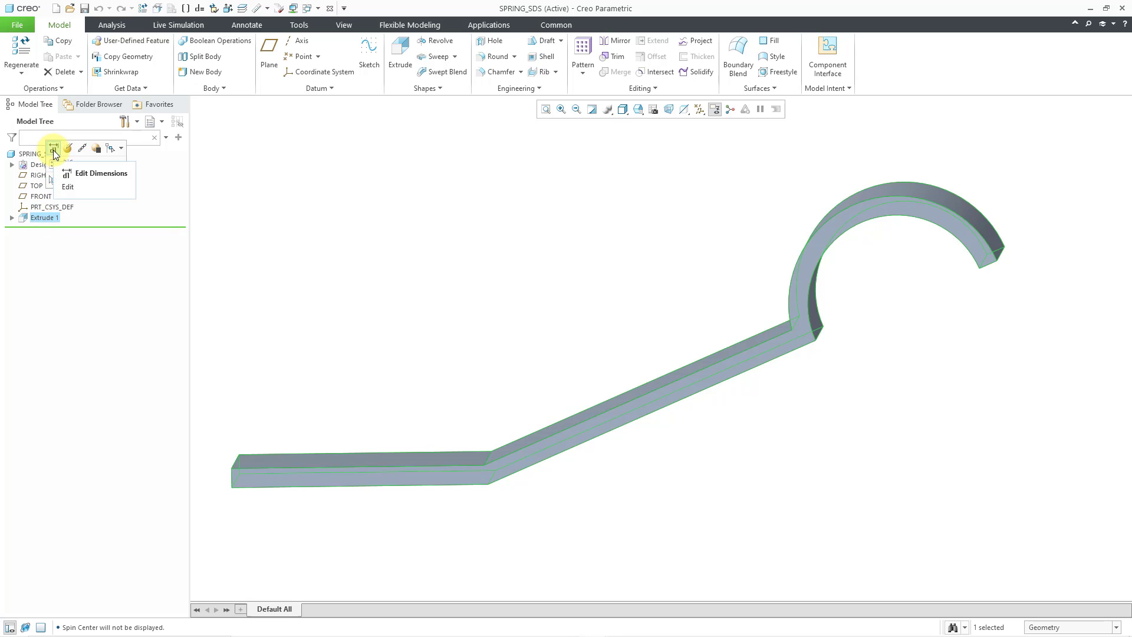
pyautogui.click(53, 150)
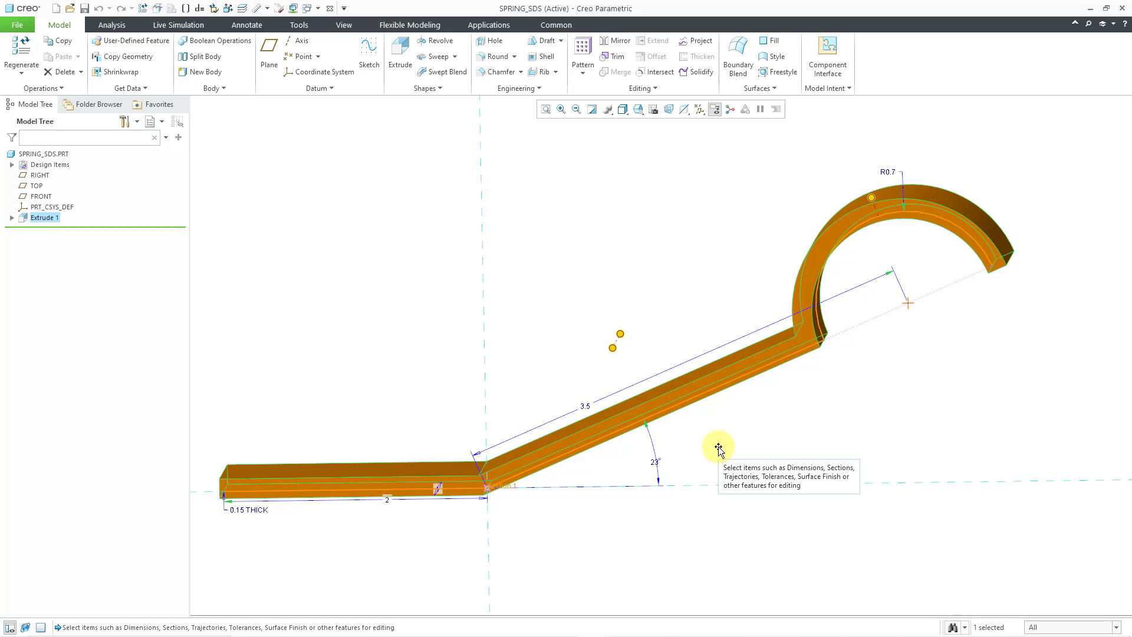
pyautogui.click(558, 24)
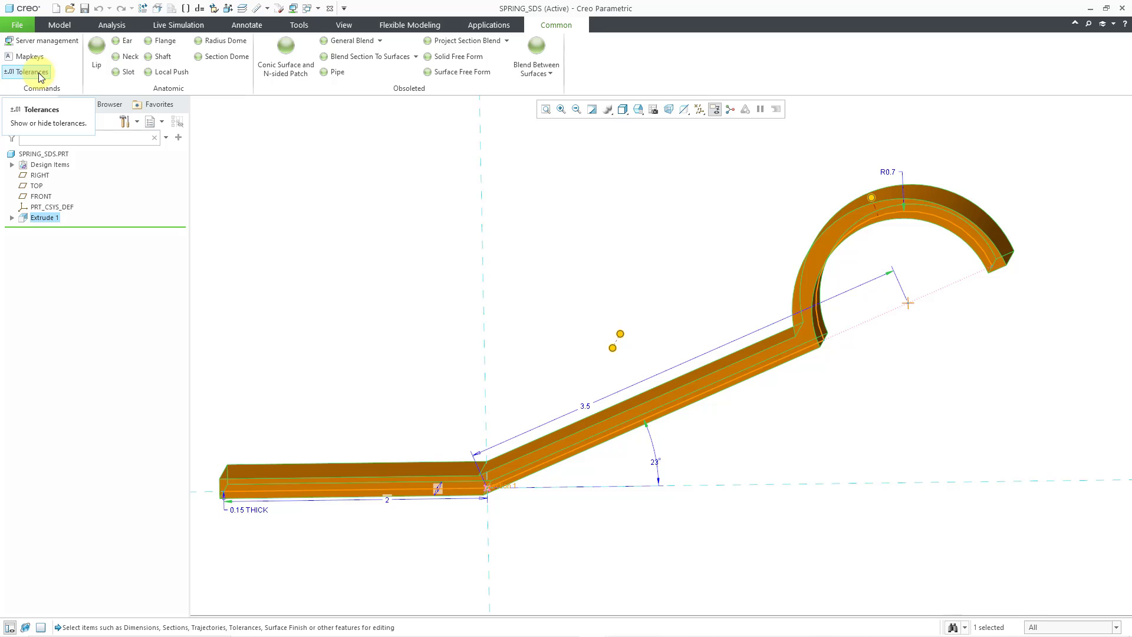
# - Set the entity display option Dimension Tolerances to "Show all tolerances" for the current session, without saving it to a configuration file
pyautogui.click(18, 25)
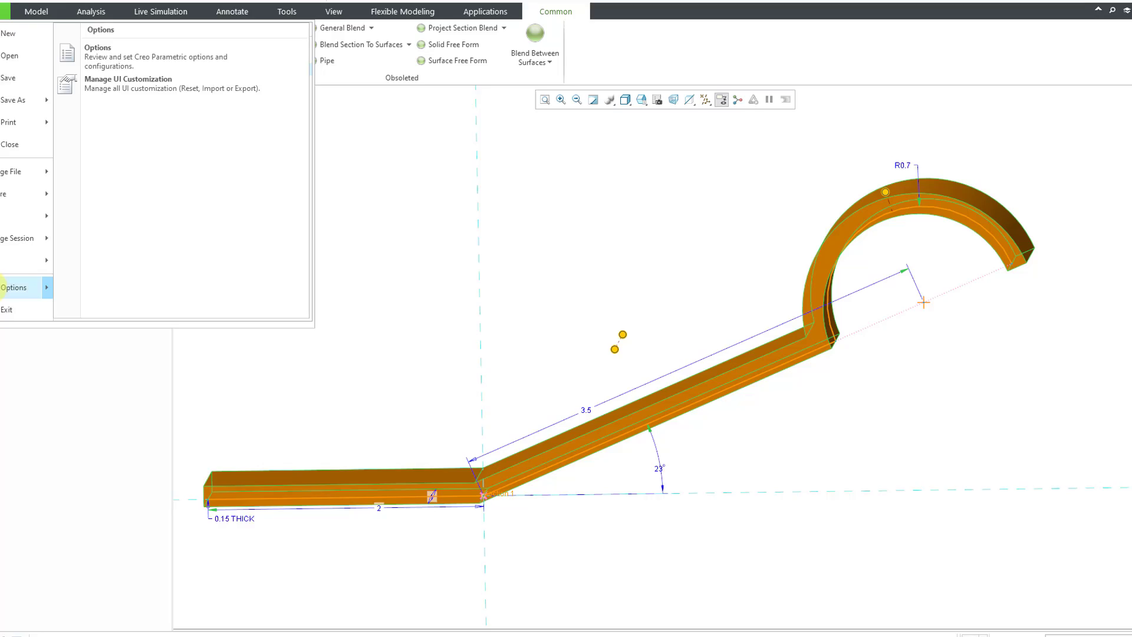
pyautogui.click(7, 287)
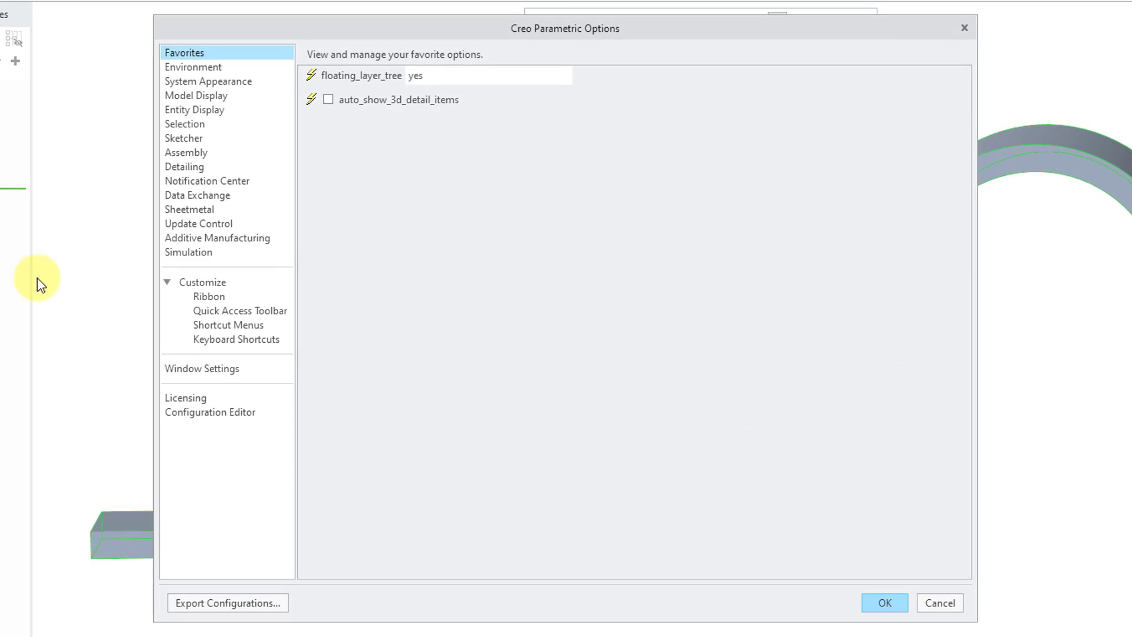
pyautogui.click(222, 112)
pyautogui.moveTo(974, 224); pyautogui.dragTo(965, 344)
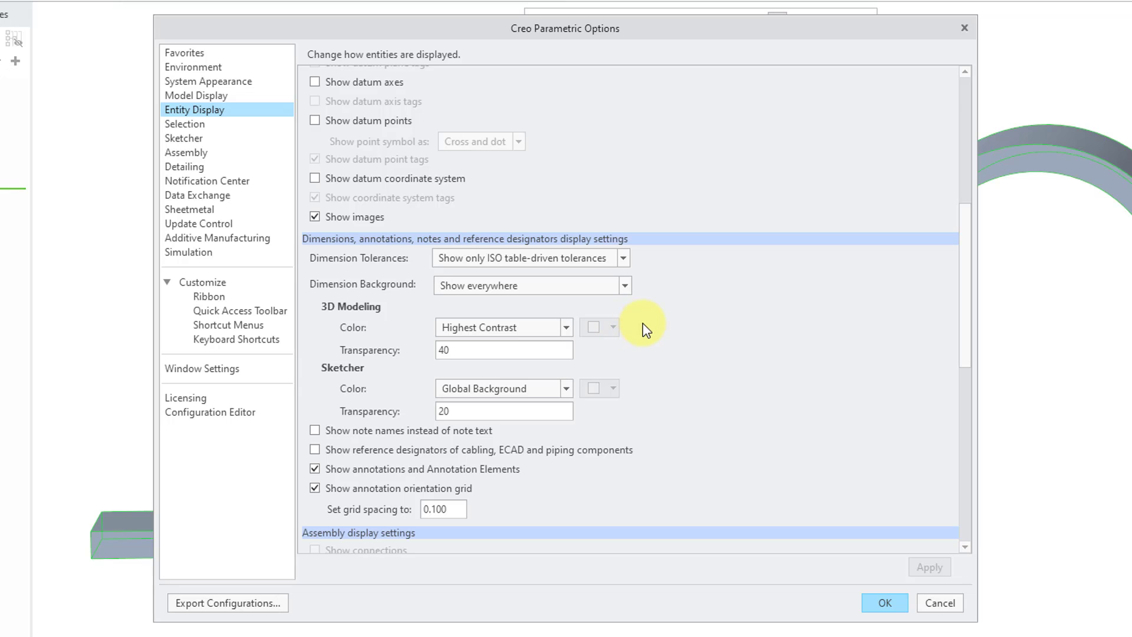
pyautogui.click(623, 259)
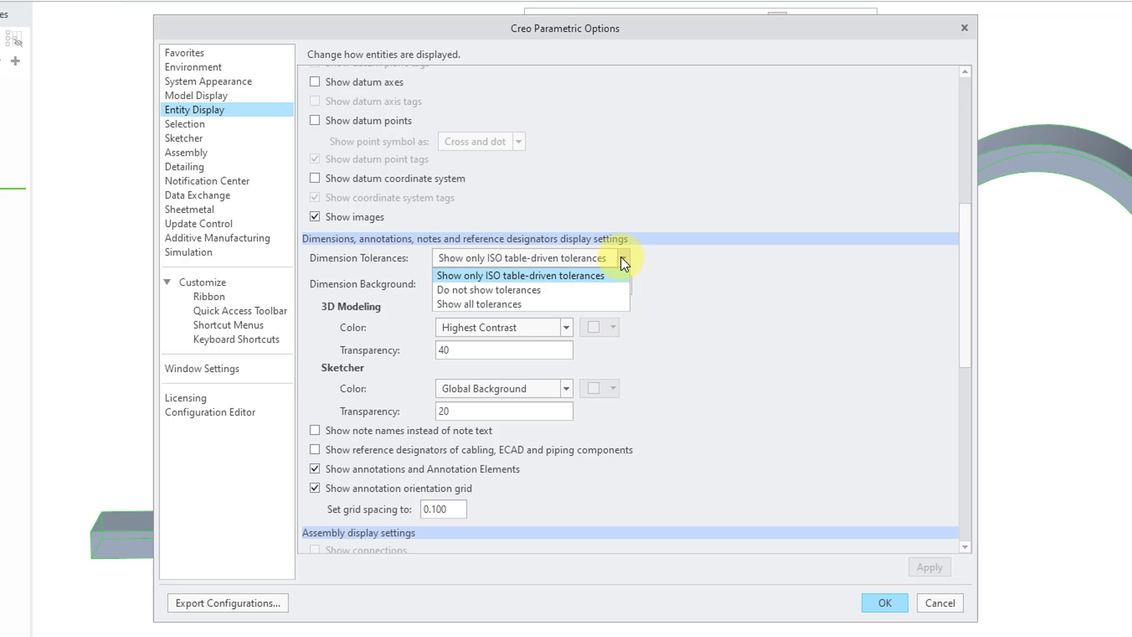
pyautogui.click(611, 302)
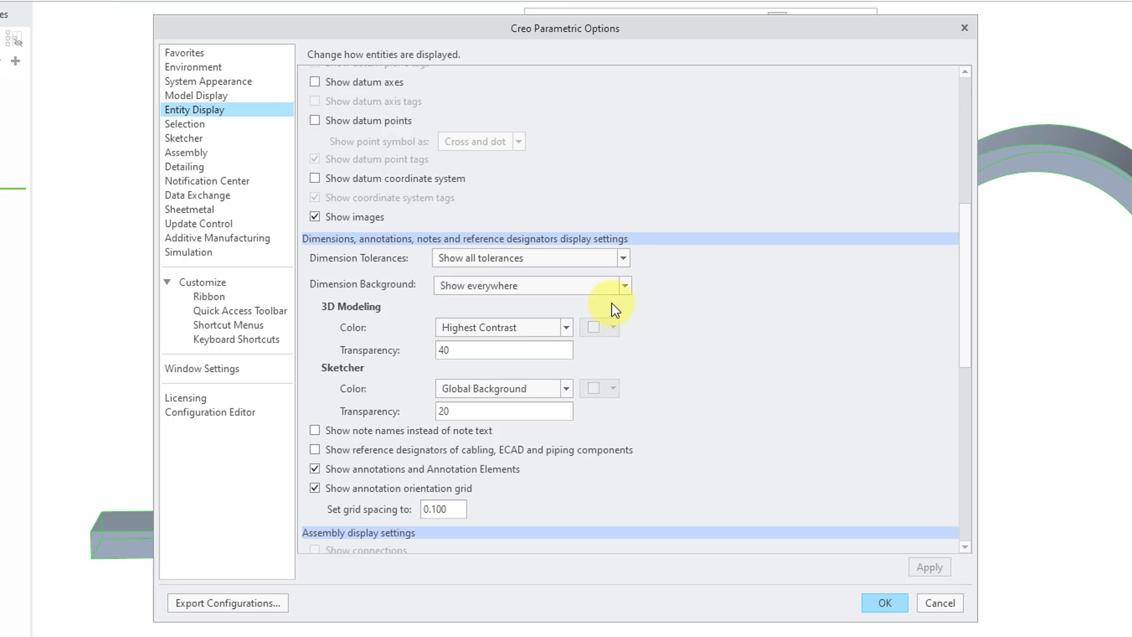
pyautogui.click(881, 607)
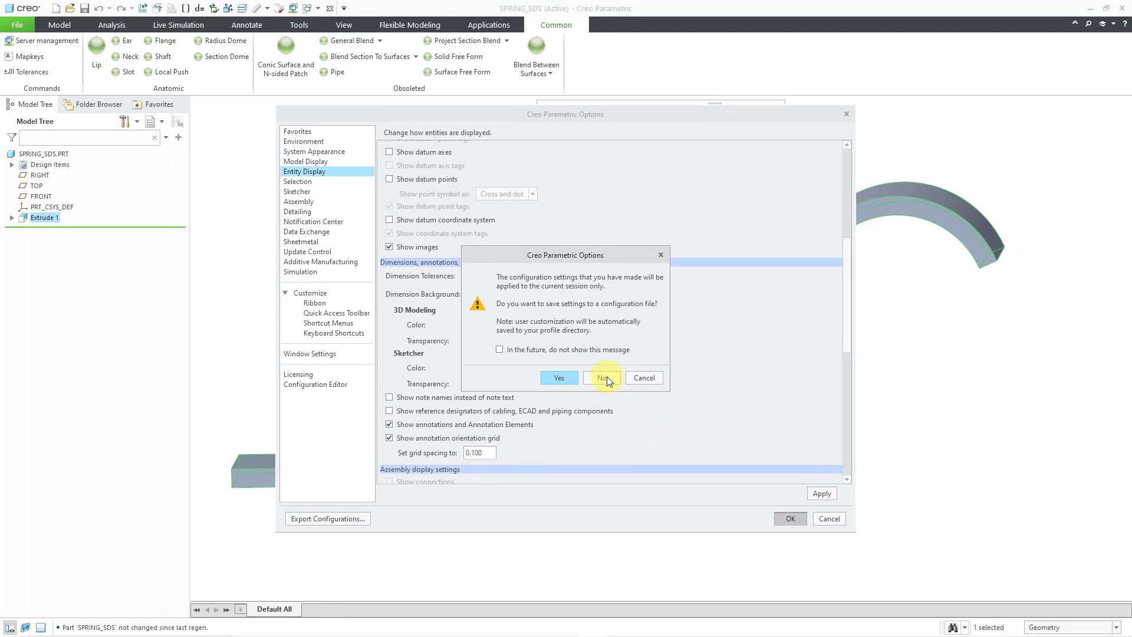
pyautogui.click(617, 403)
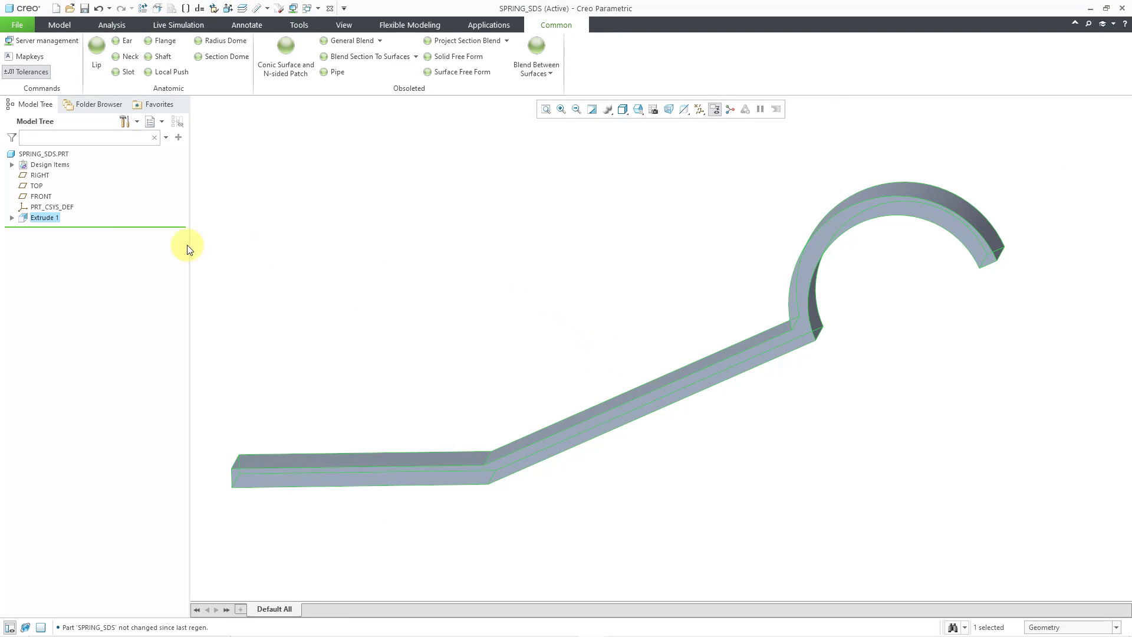
# - Display the dimensions of Extrude 1 again to examine their tolerances
pyautogui.click(356, 245)
pyautogui.click(57, 218)
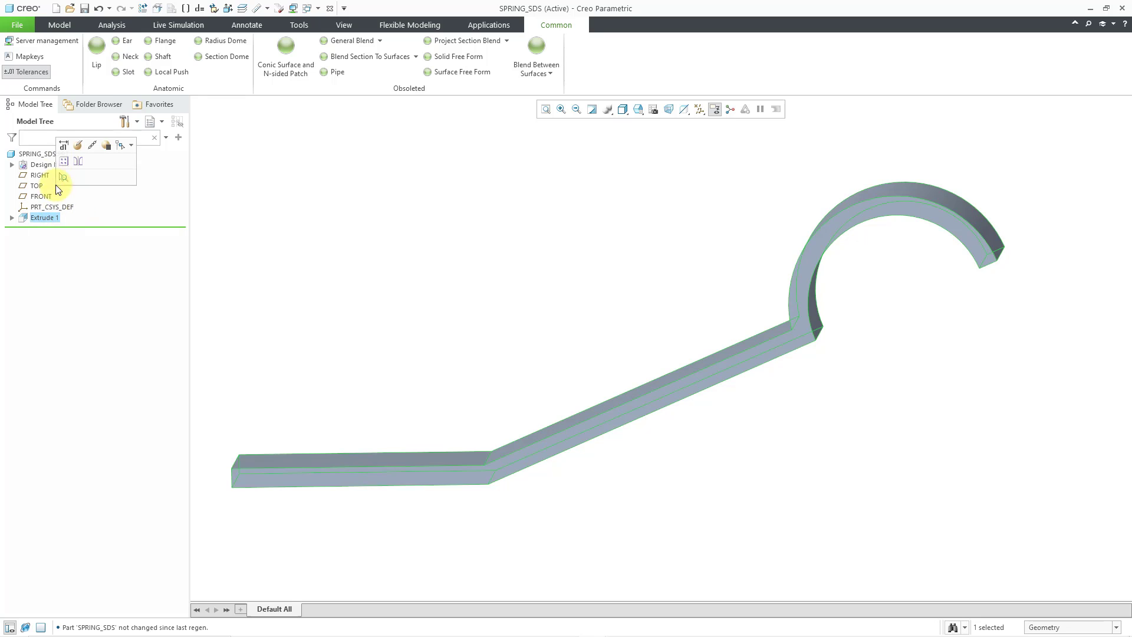
pyautogui.click(65, 148)
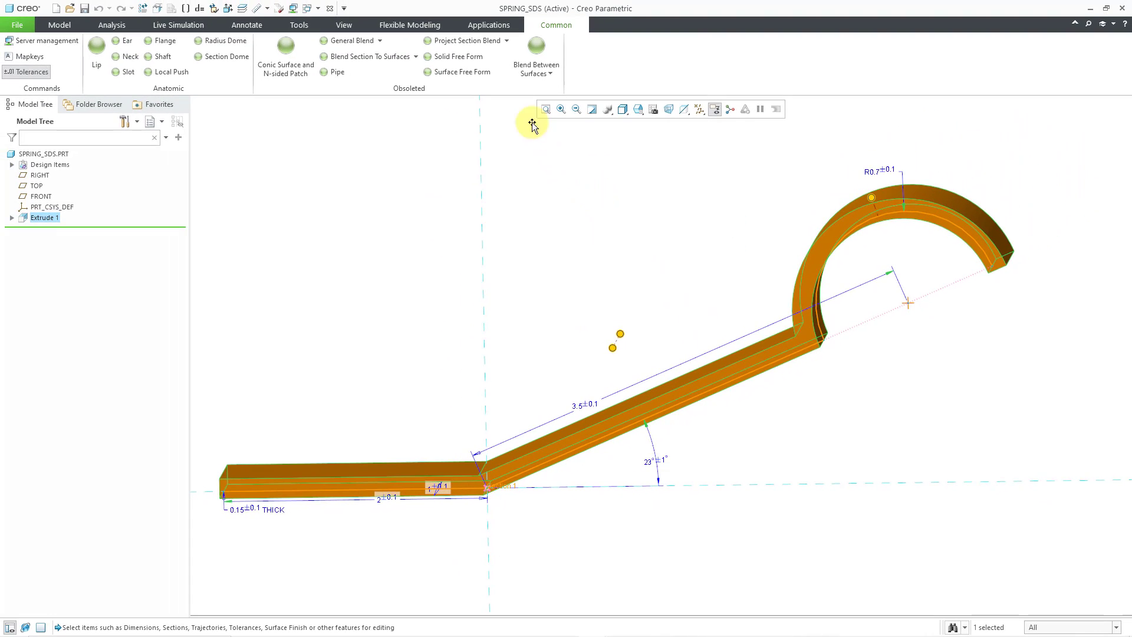
# - Create a PTC Mathcad worksheet embedded in the part and add the centred heading "Standard Deviation Calculations"
pyautogui.click(497, 27)
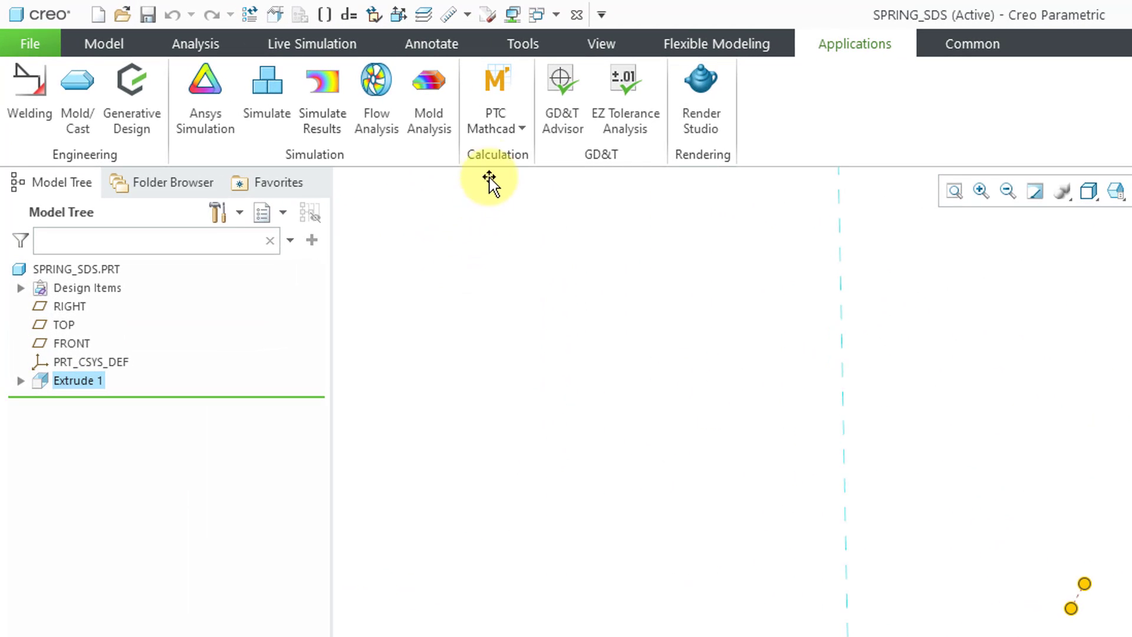
pyautogui.click(496, 137)
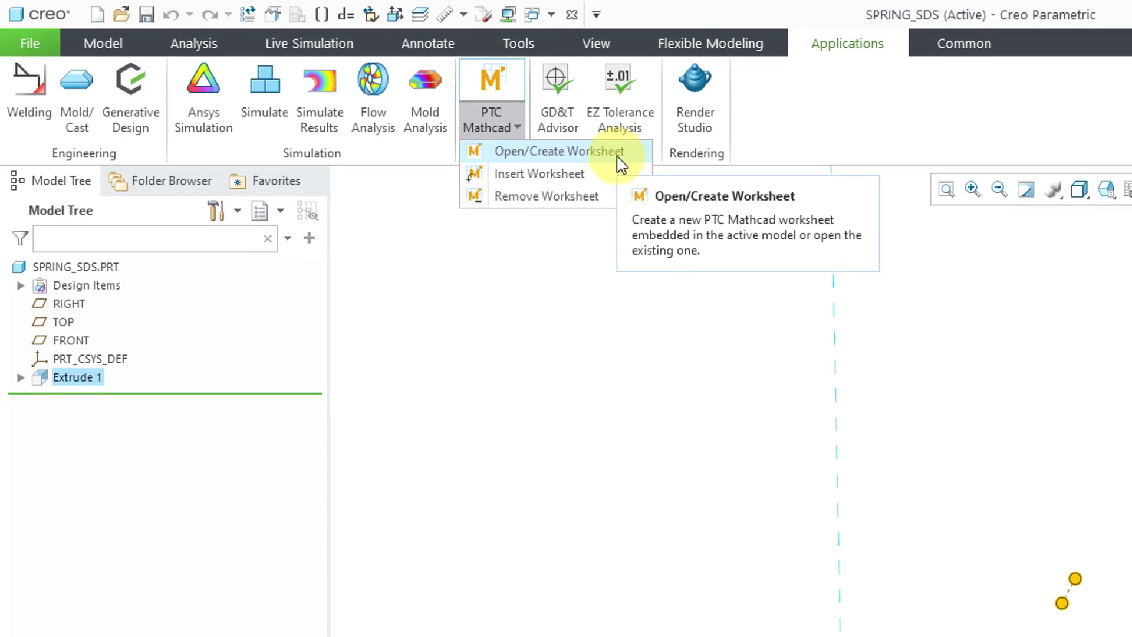
pyautogui.click(624, 157)
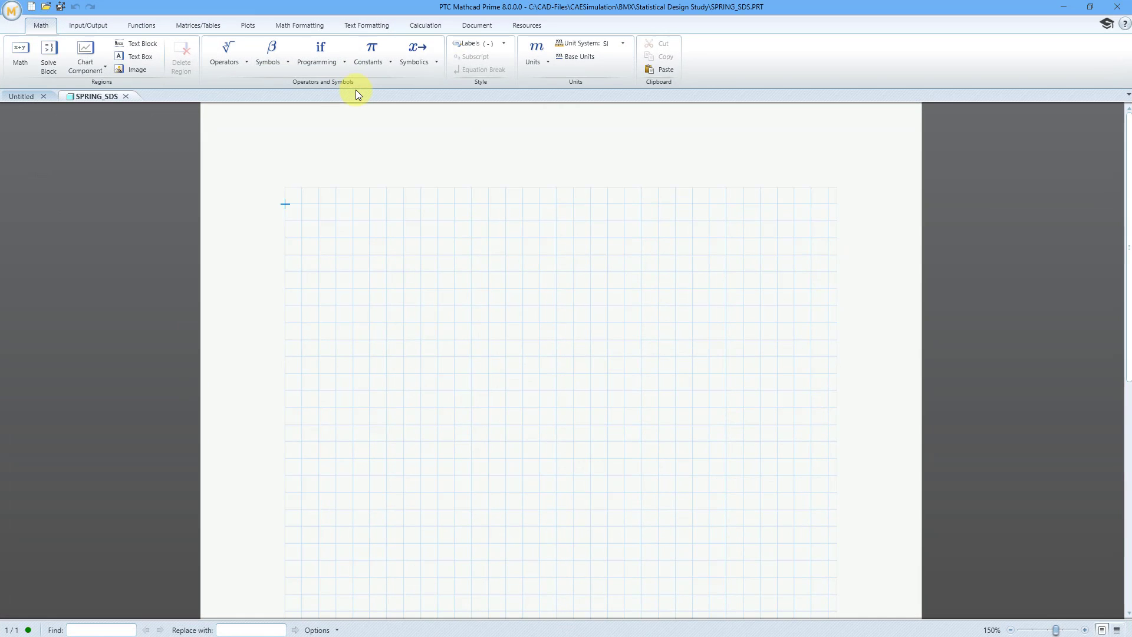
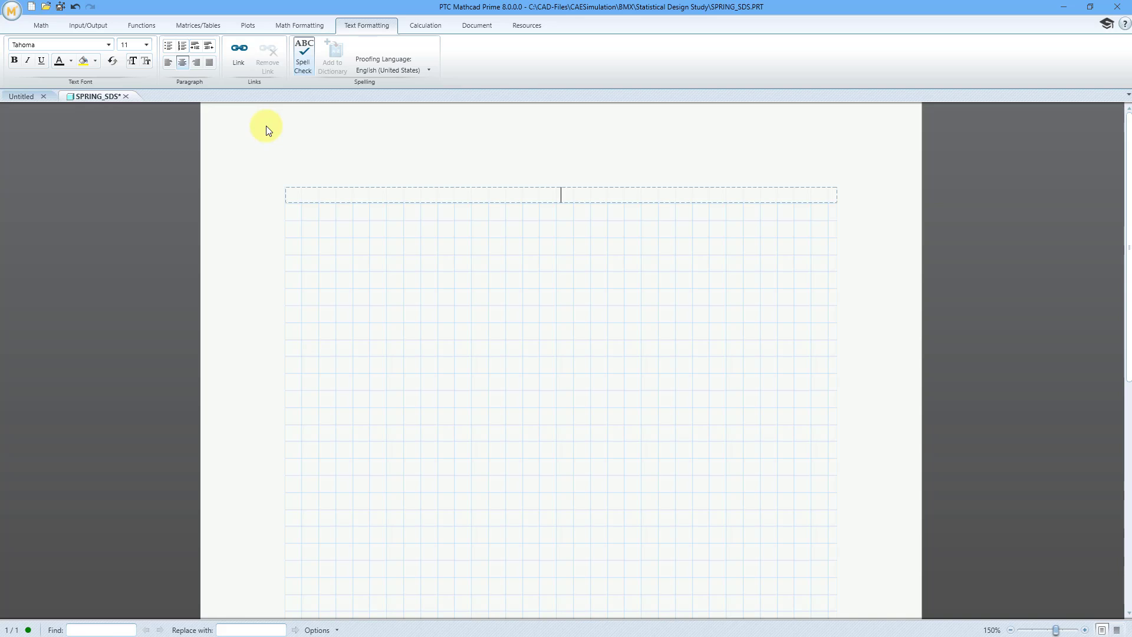
pyautogui.write('Standard Deviation Calculations')
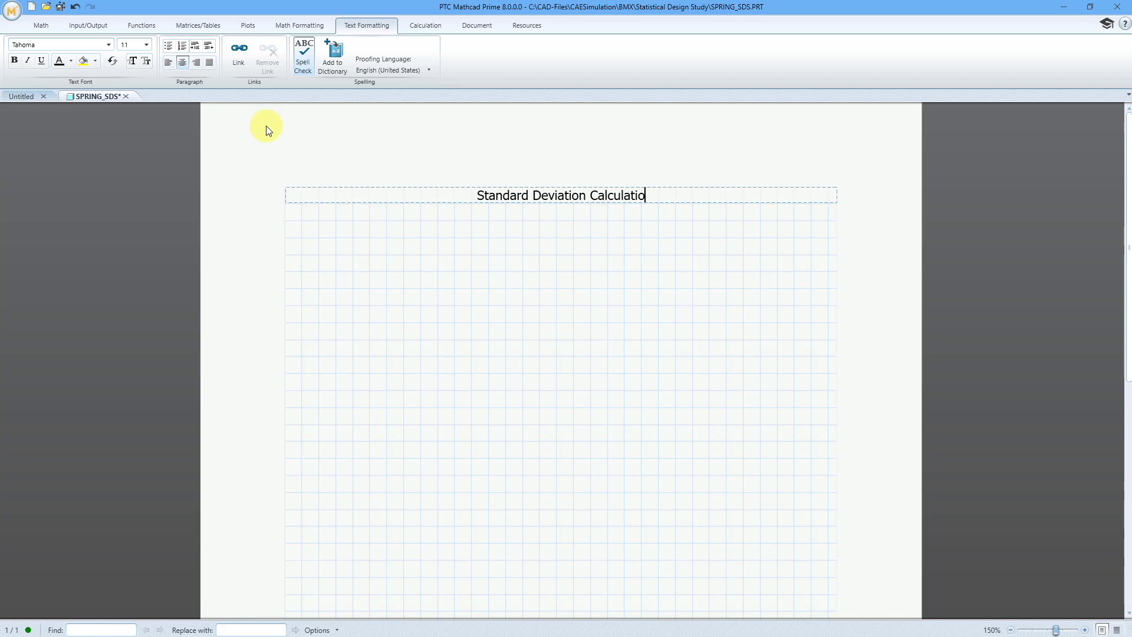
# - Begin an equation below the heading with C and subscript p, followed by the comparison equals operator
pyautogui.click(337, 239)
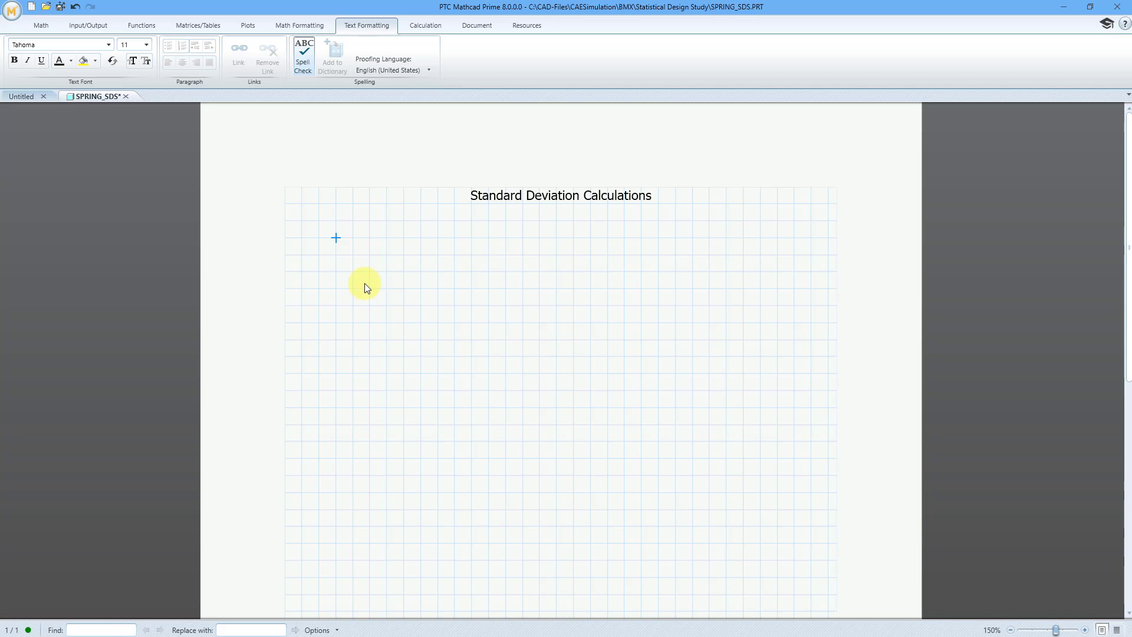
pyautogui.write('C')
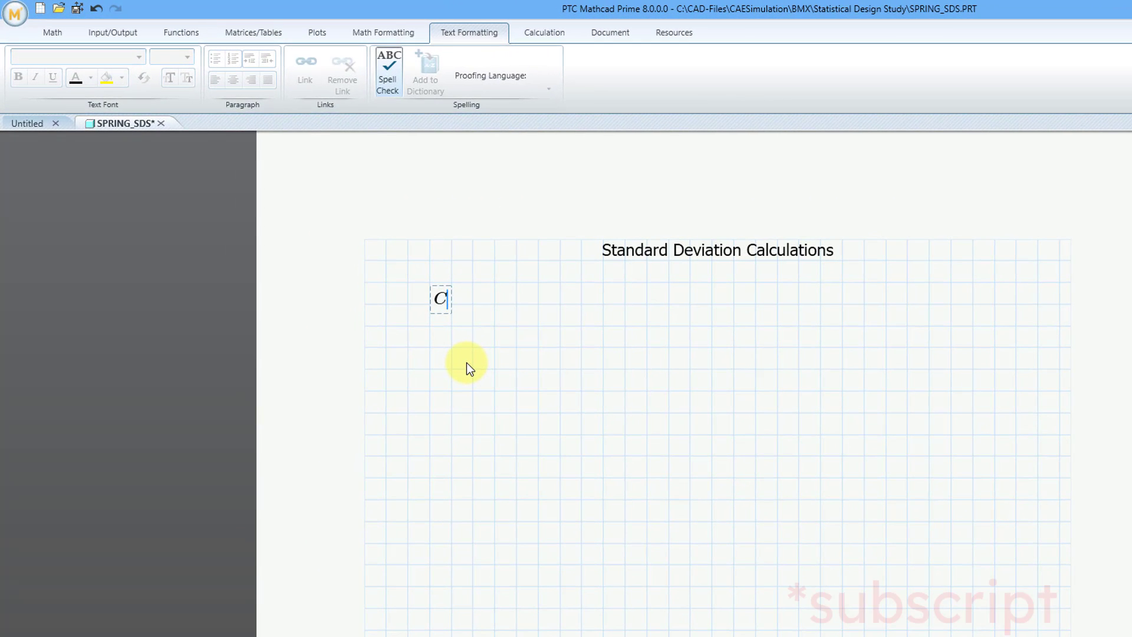
pyautogui.click(59, 35)
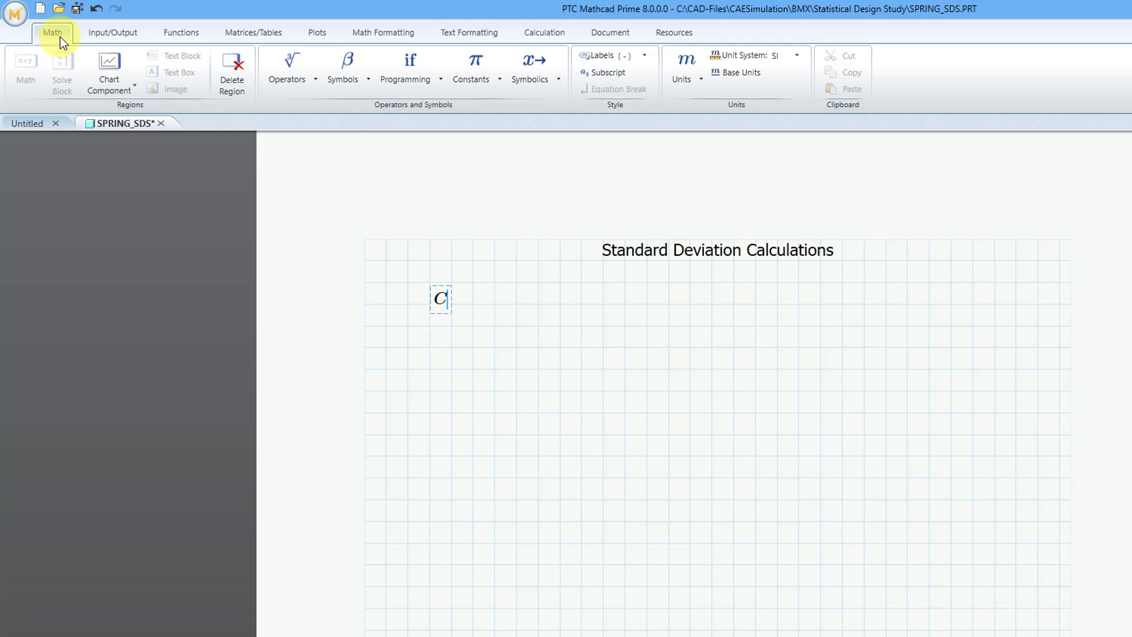
pyautogui.click(619, 79)
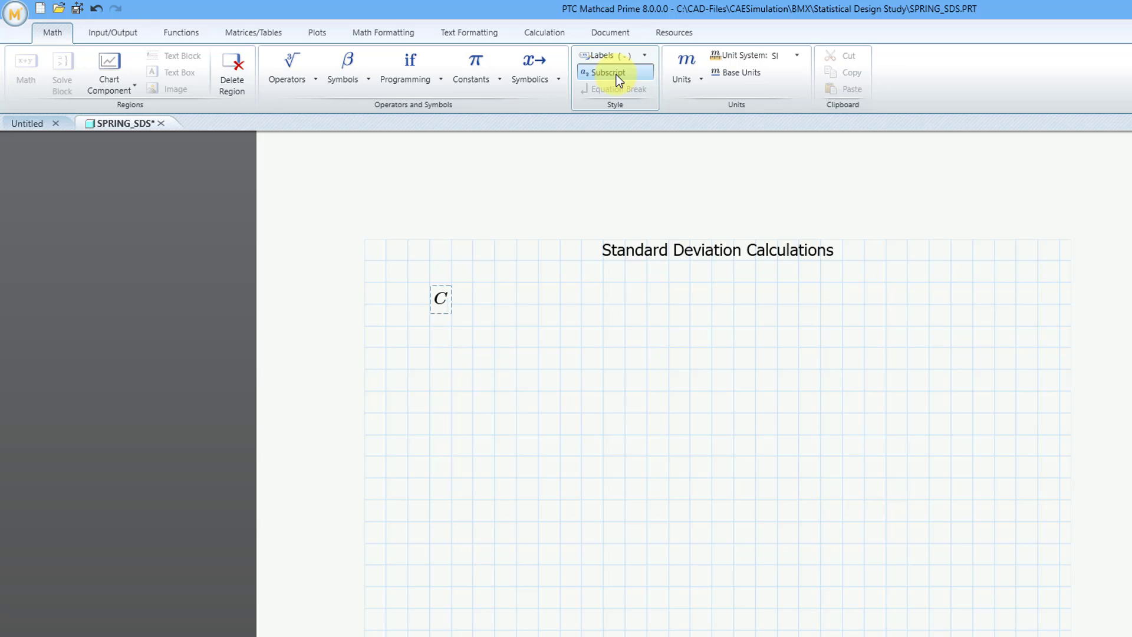
pyautogui.write('p')
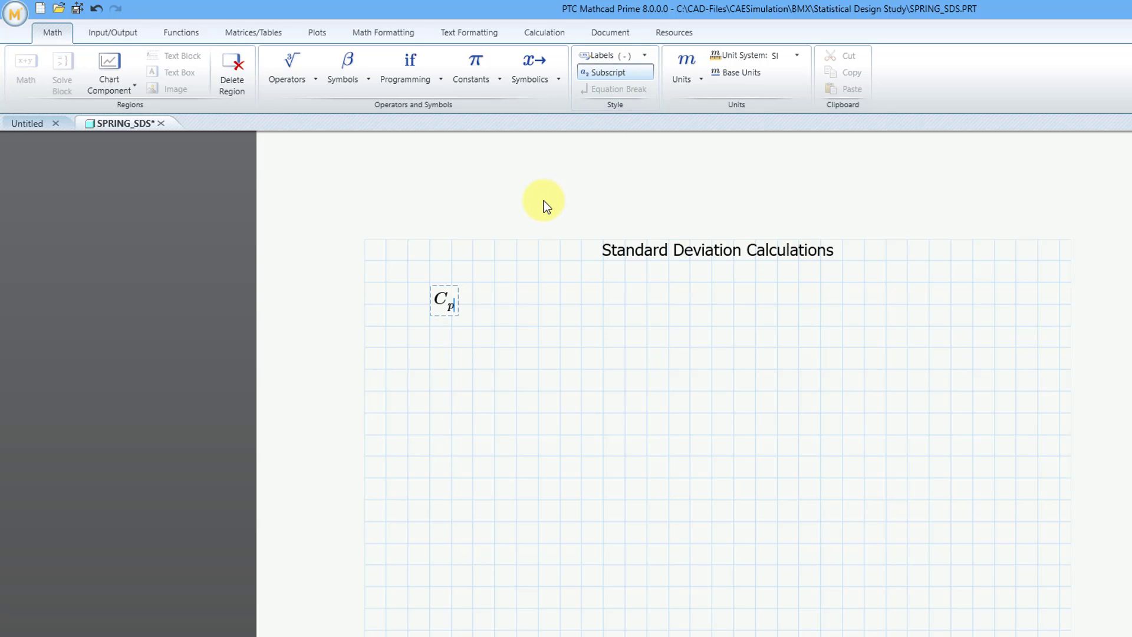
pyautogui.click(301, 79)
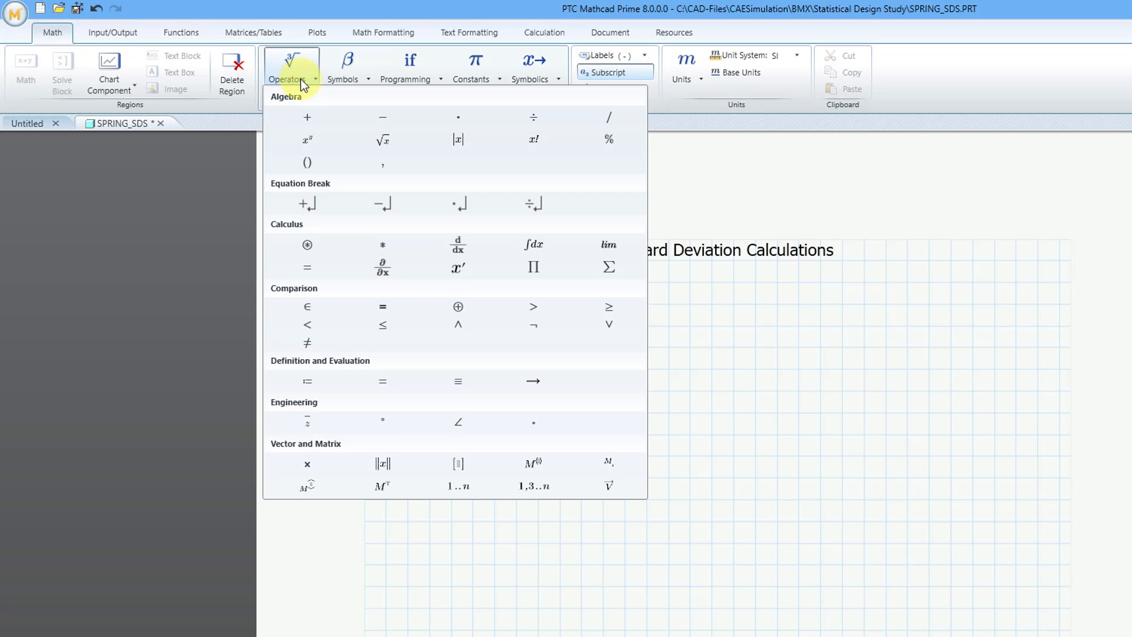
pyautogui.click(393, 307)
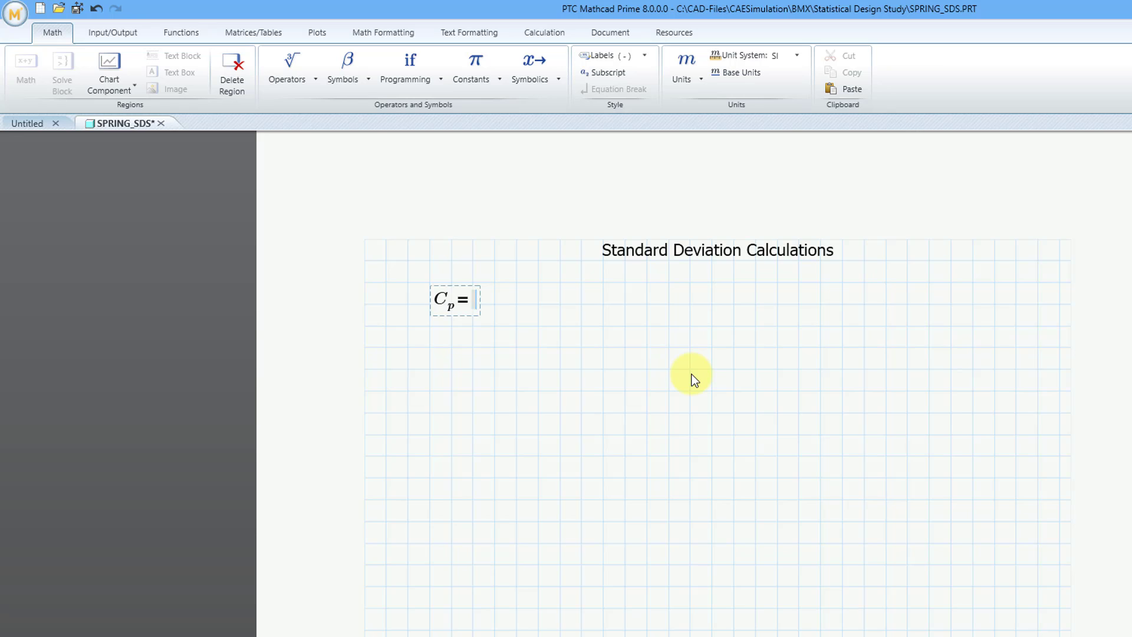
# - Complete the right side of the C_p comparison equation as UTL − LTL divided by 6·σ, using the Greek sigma
pyautogui.write('UTL')
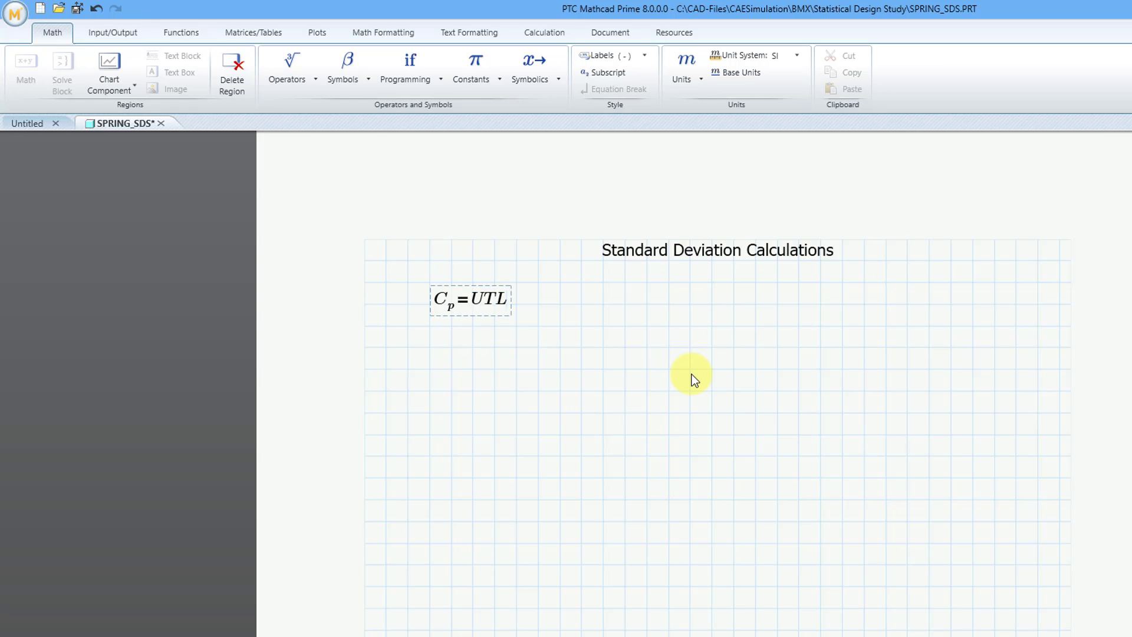
pyautogui.write('-LTL')
pyautogui.press('space')
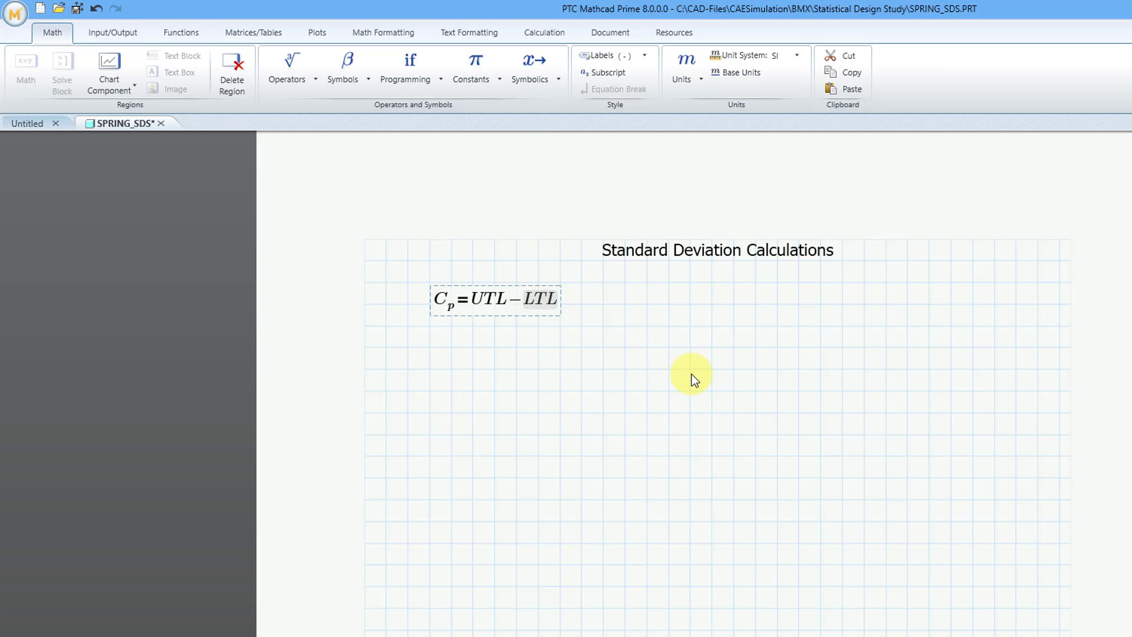
pyautogui.press('space')
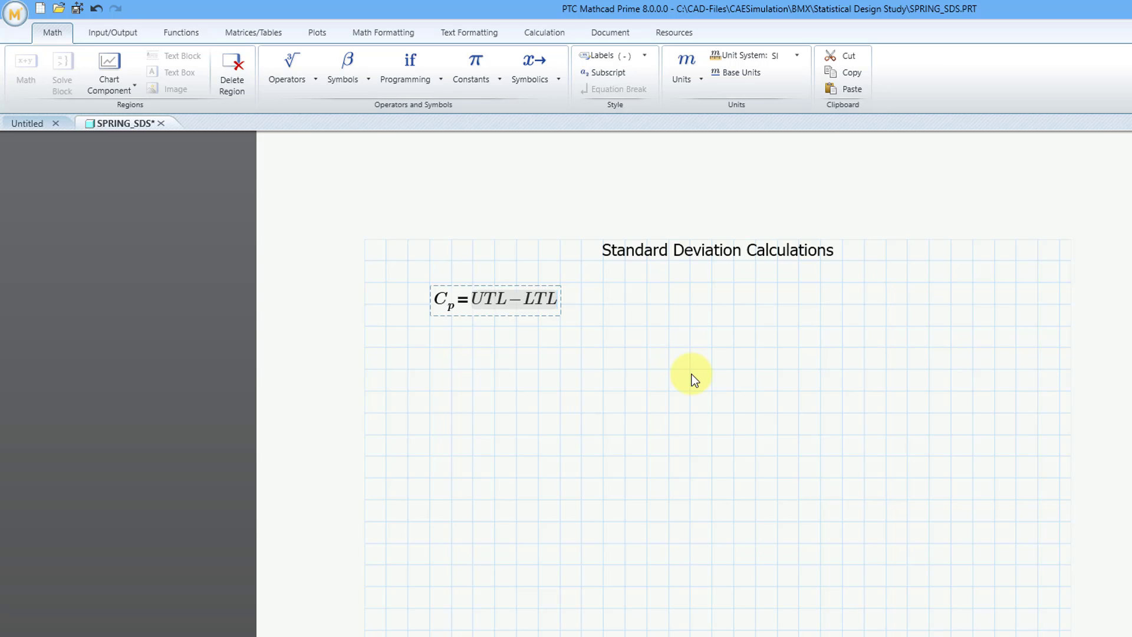
pyautogui.write('/')
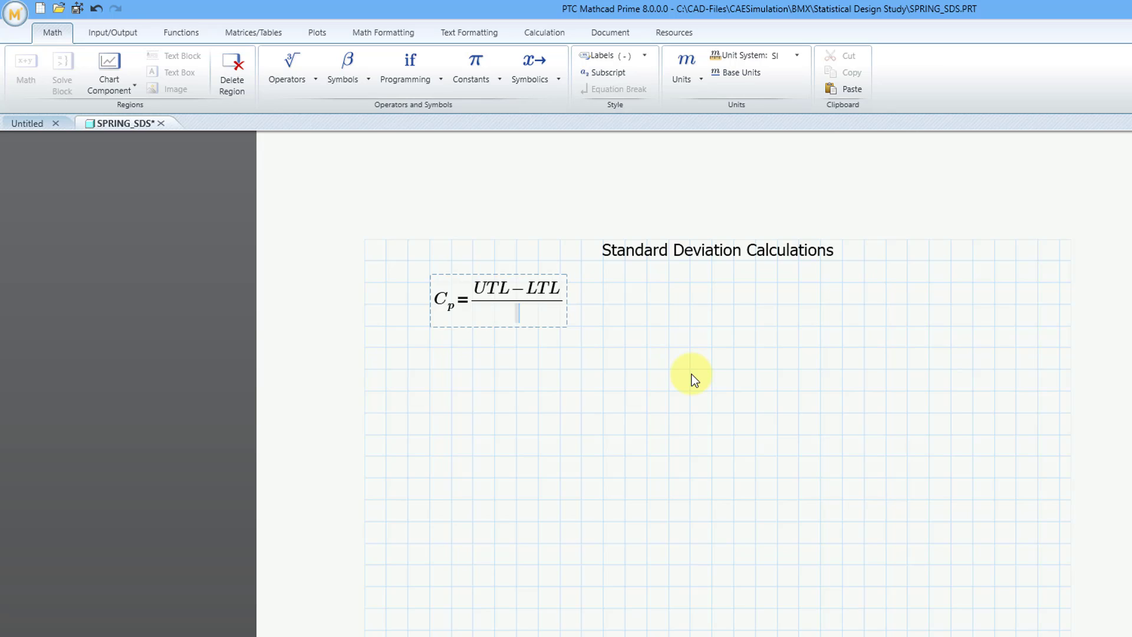
pyautogui.write('6*')
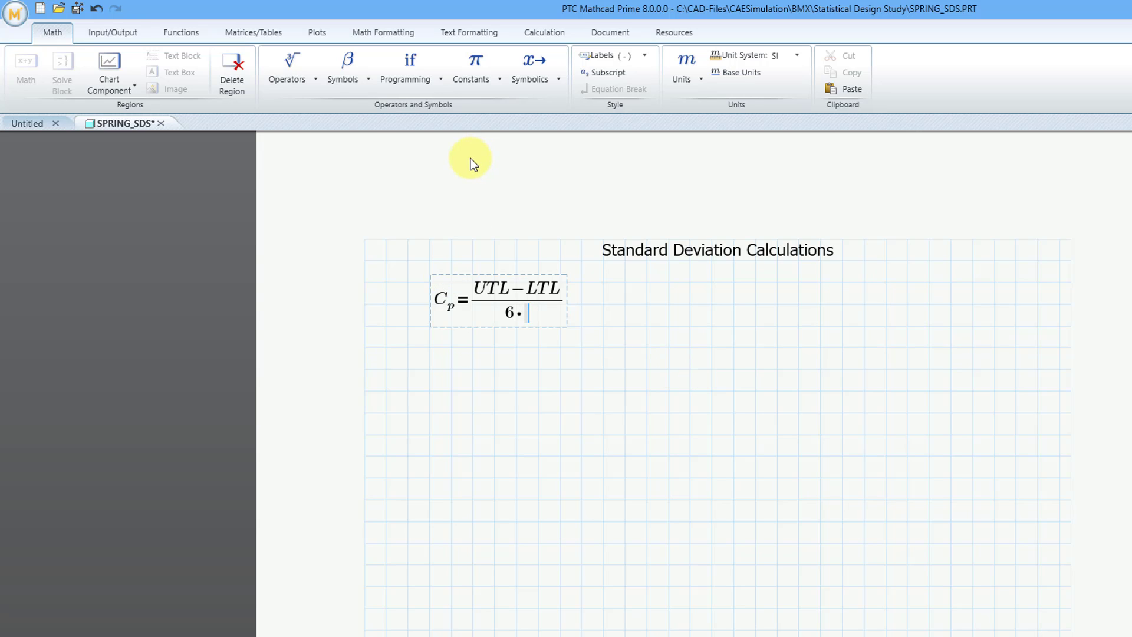
pyautogui.click(362, 80)
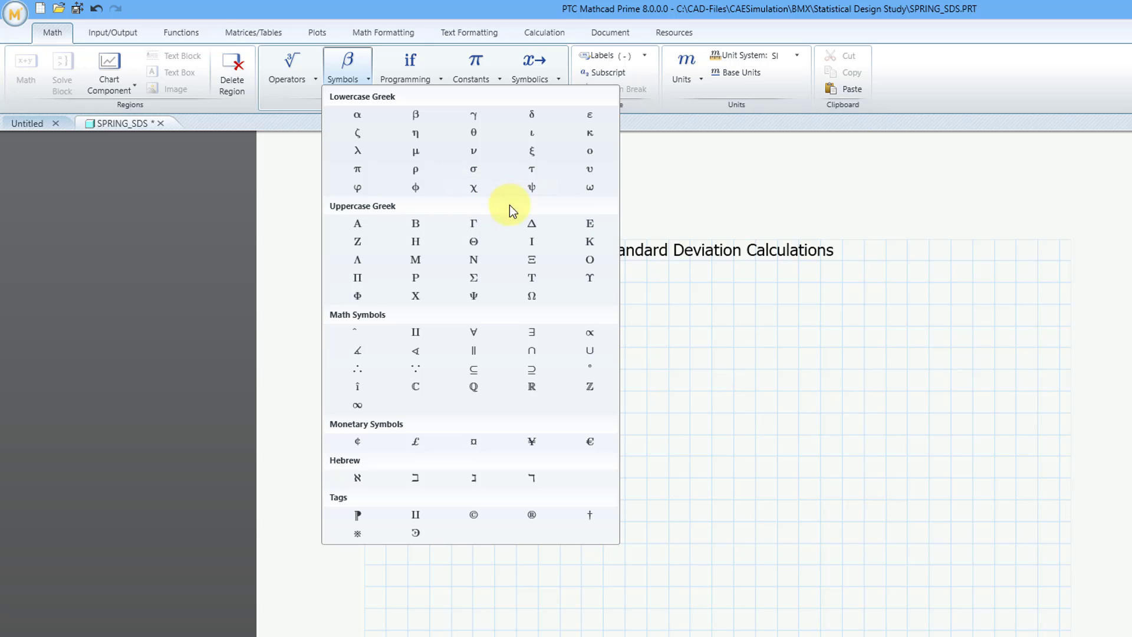
pyautogui.click(592, 321)
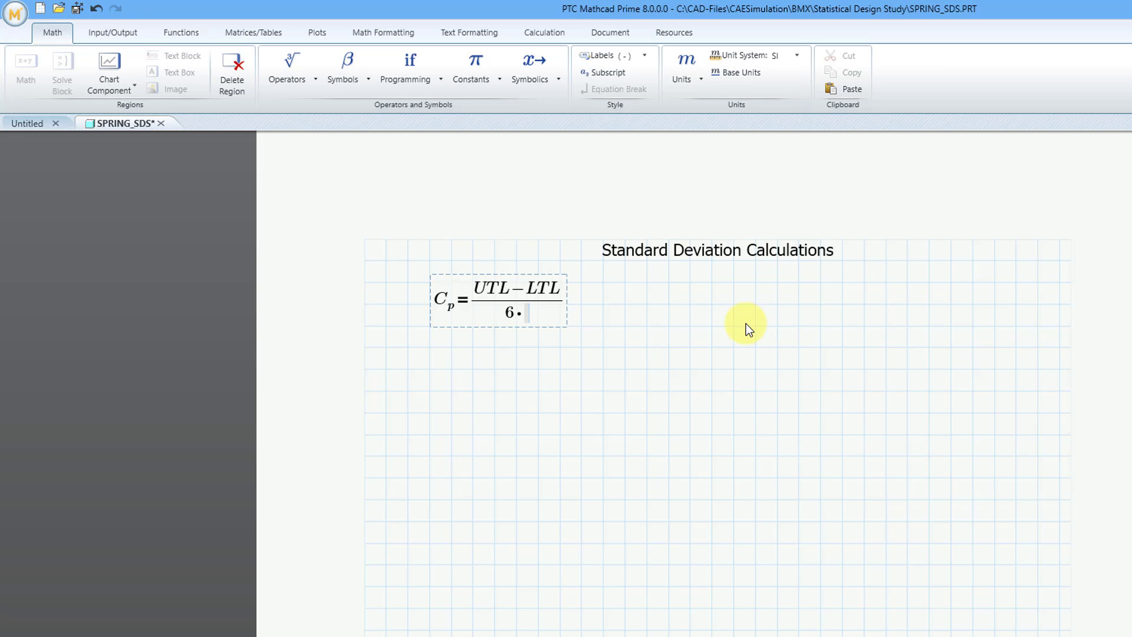
pyautogui.write('s')
pyautogui.hotkey('ctrl', 'g')
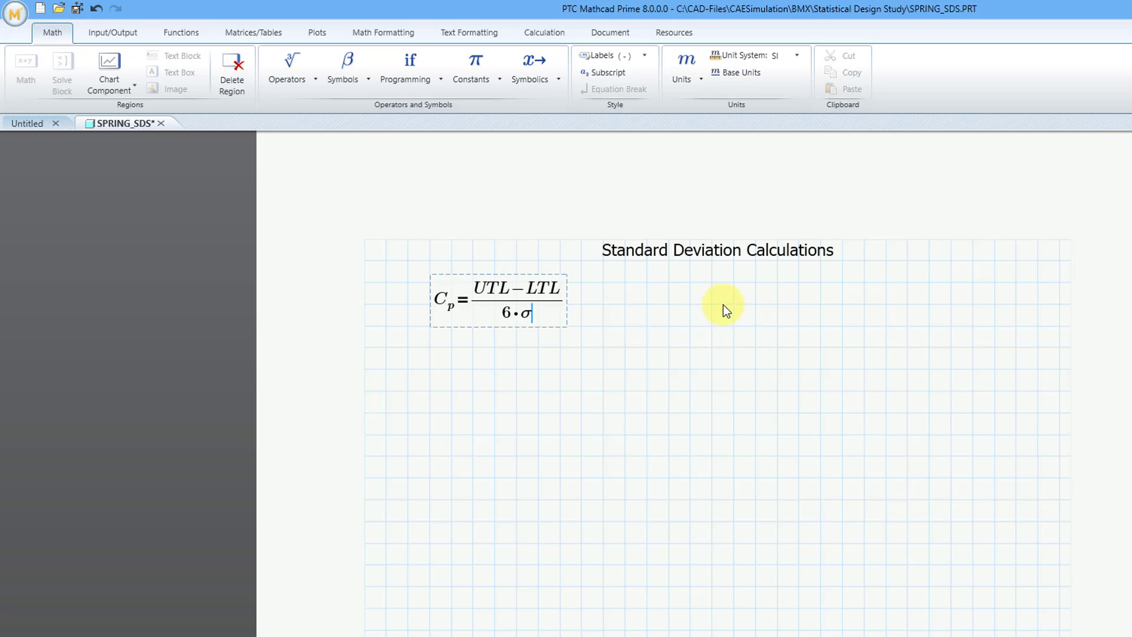
# - Add a text box beside the C_p equation reading "Rate of Capability Formula"
pyautogui.click(691, 304)
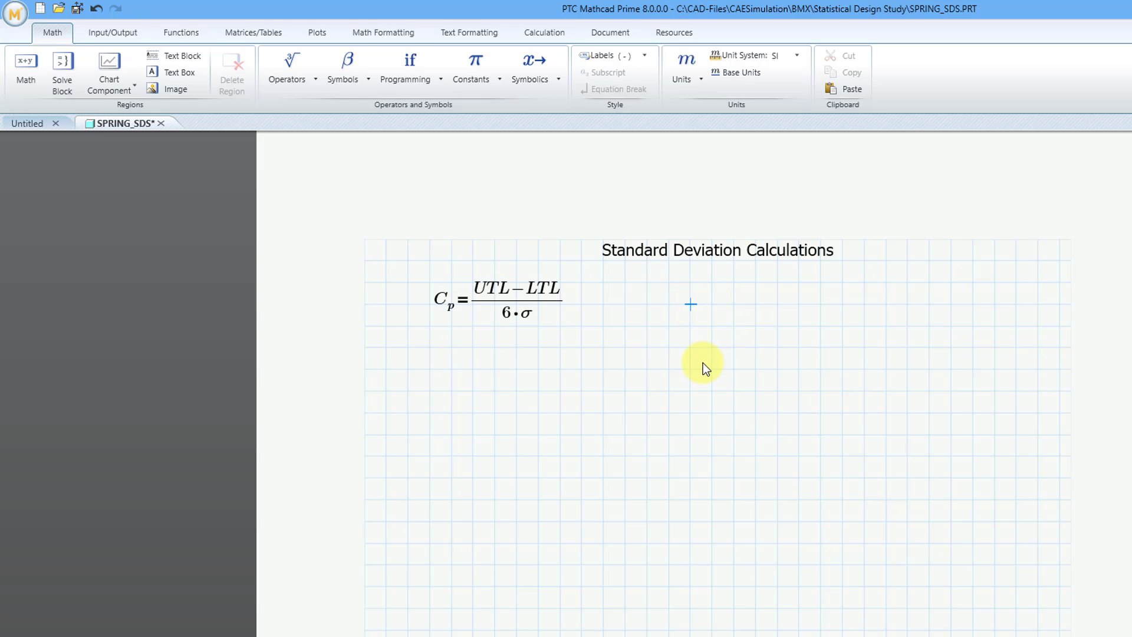
pyautogui.click(185, 72)
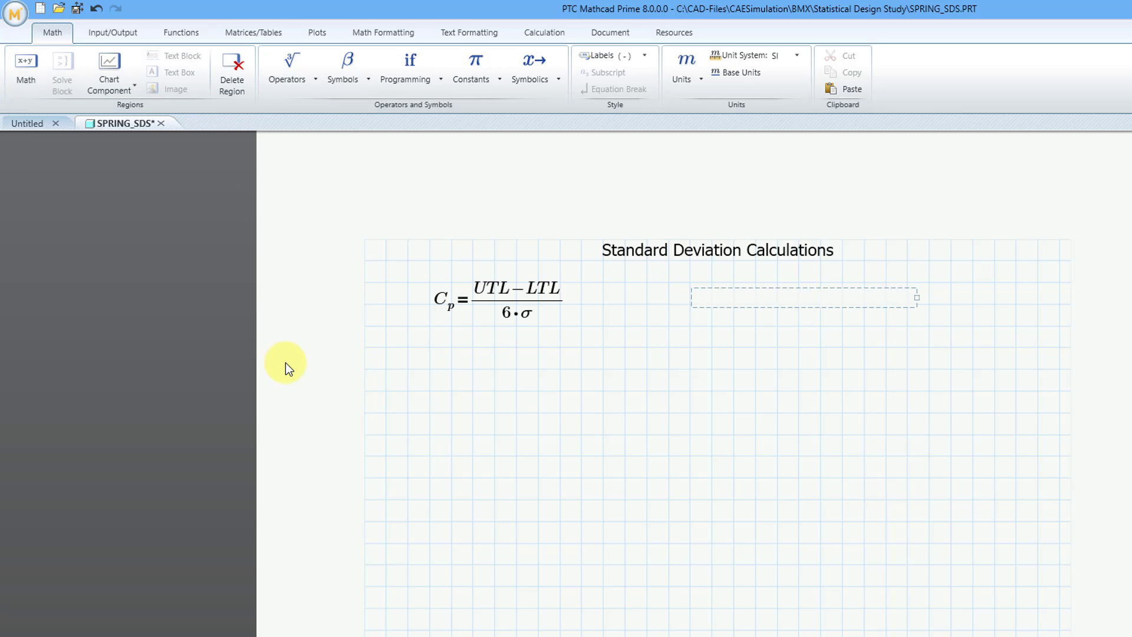
pyautogui.write('Rate of Capa')
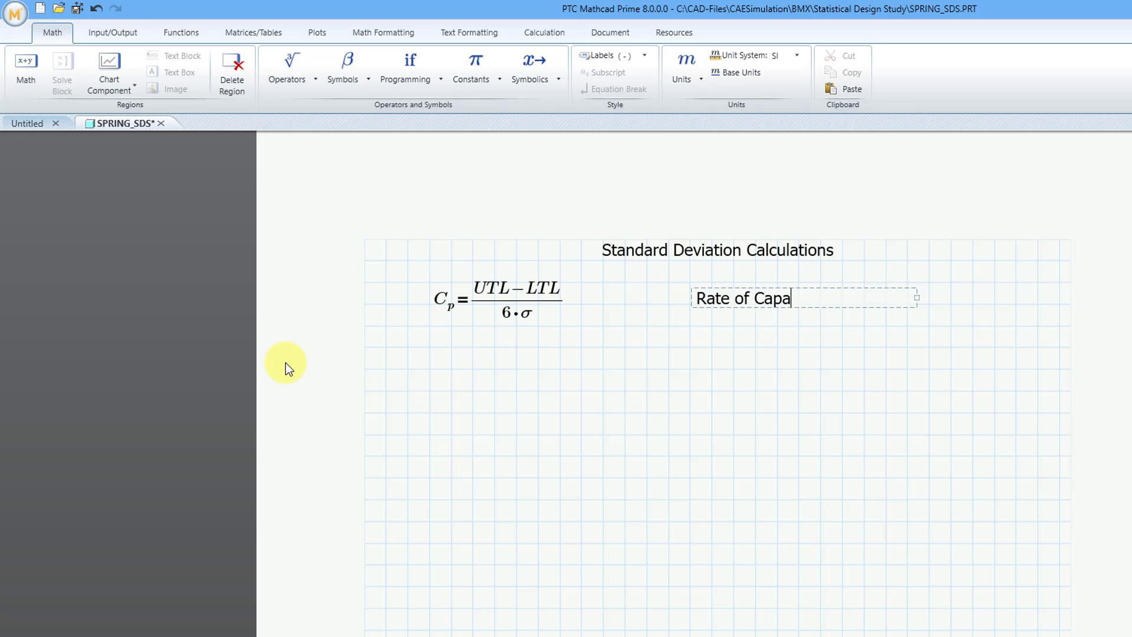
pyautogui.write('bility Formula')
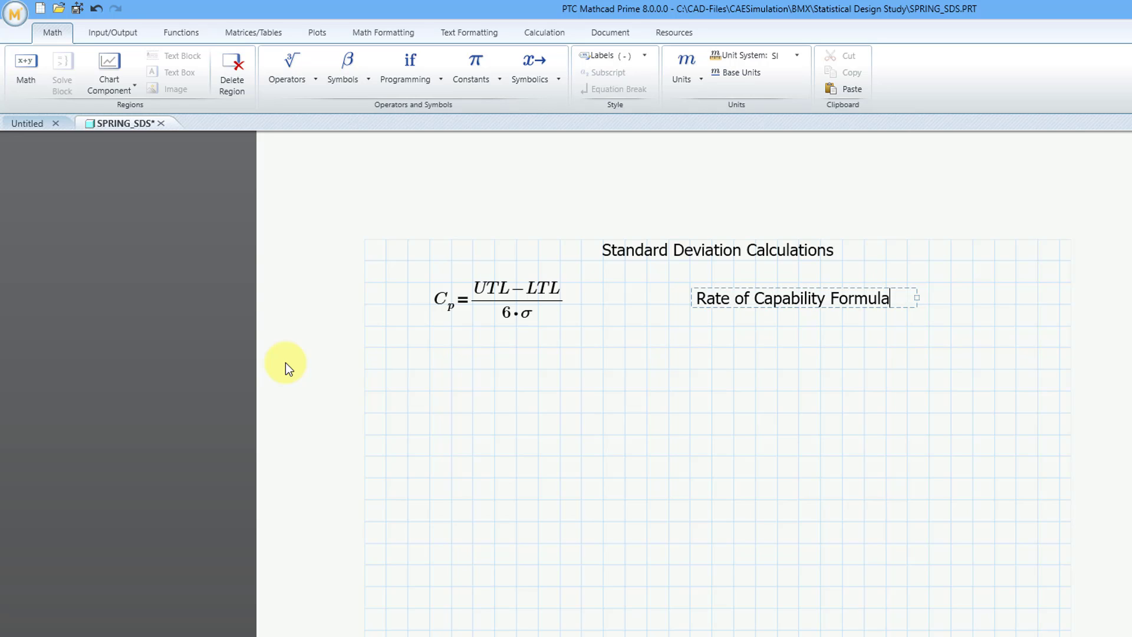
# - Define C with subscript p as 1 in a new math region below the capability formula
pyautogui.click(473, 391)
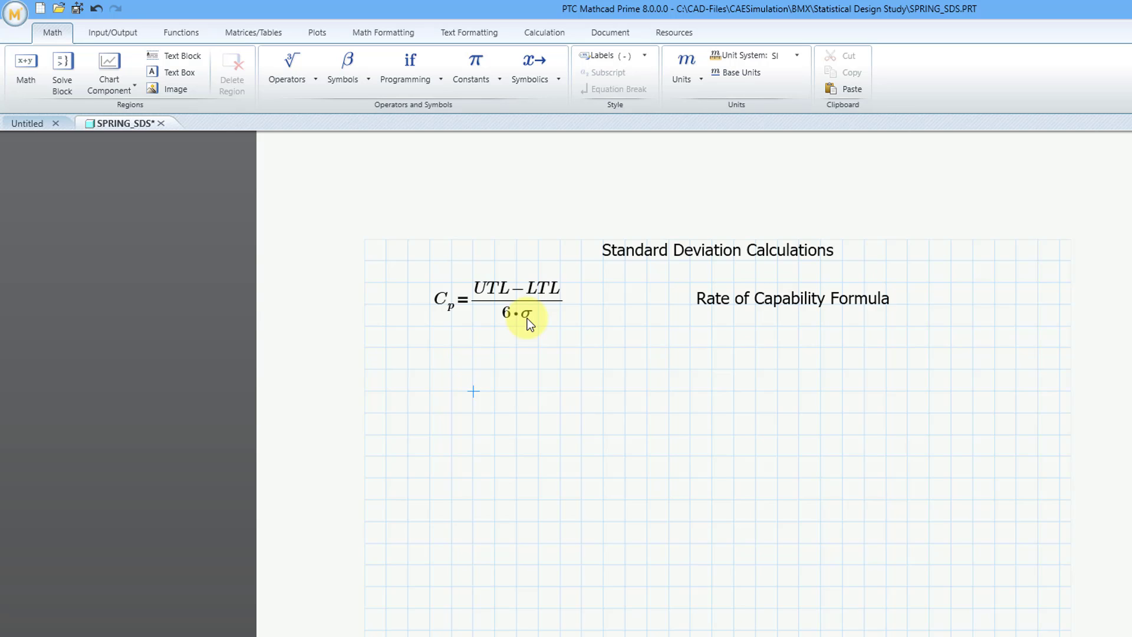
pyautogui.click(431, 369)
pyautogui.write('C')
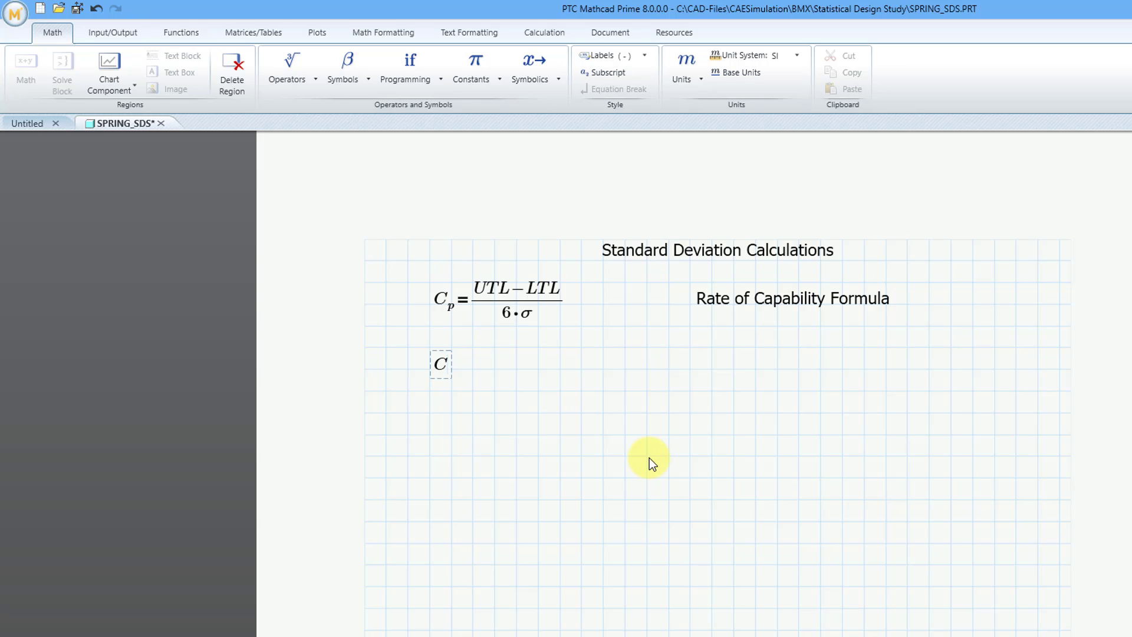
pyautogui.hotkey('ctrl', '-')
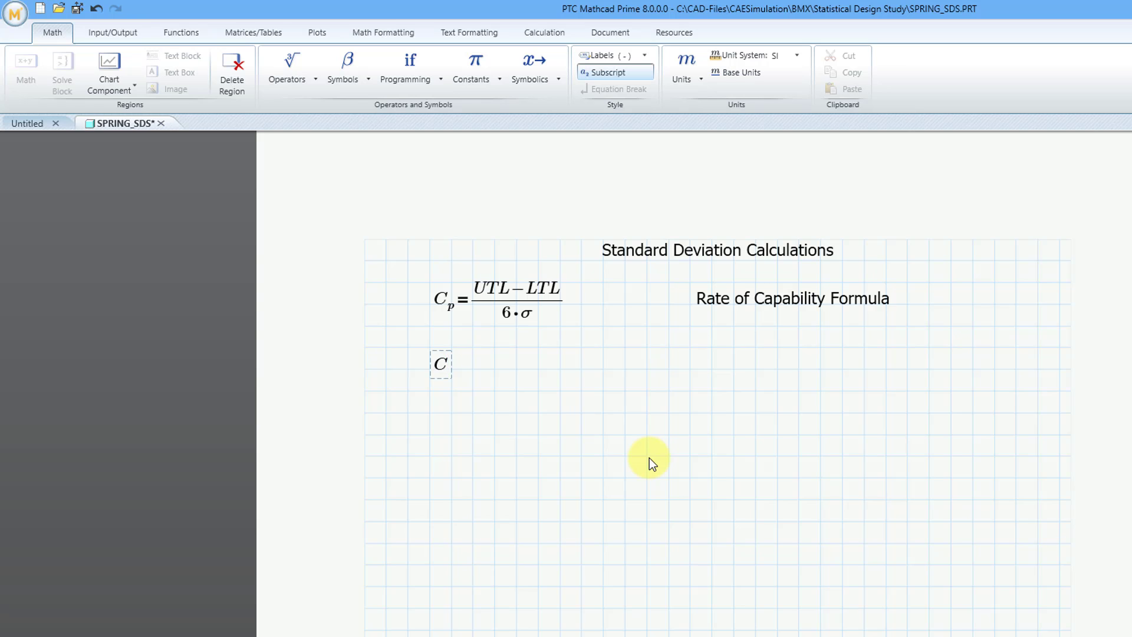
pyautogui.write('p:=')
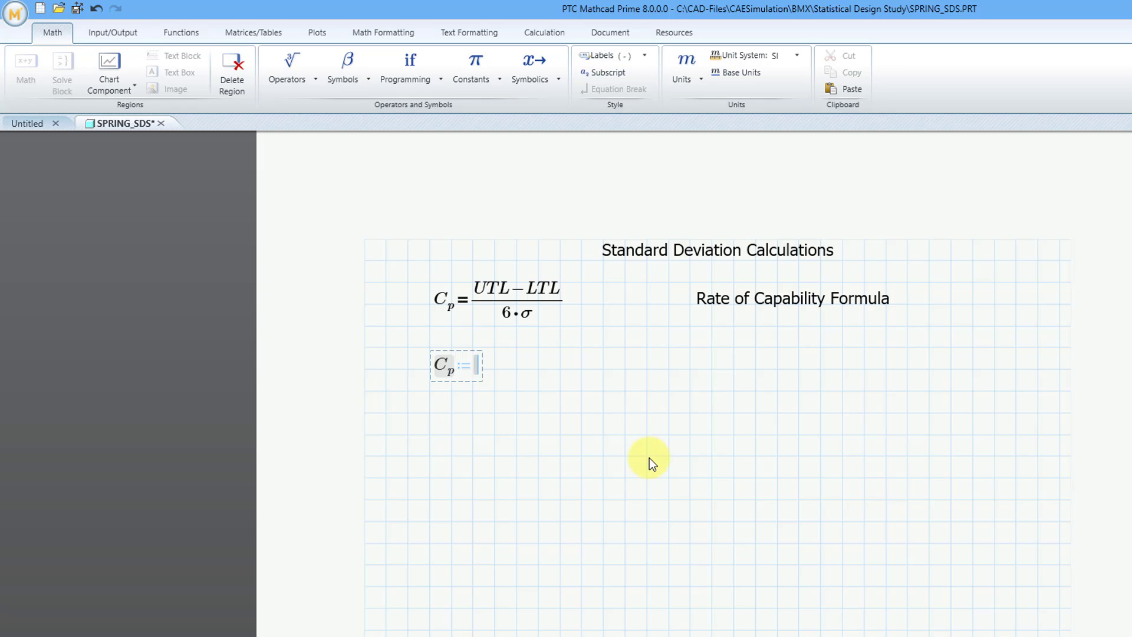
pyautogui.write('1')
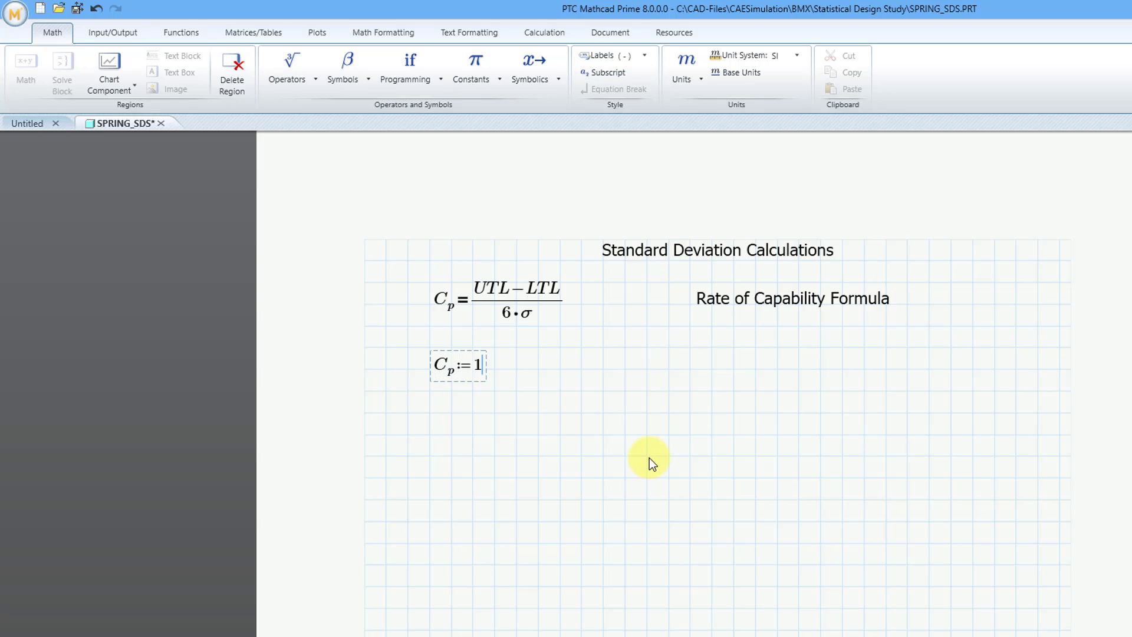
pyautogui.press('Return')
pyautogui.press('Return')
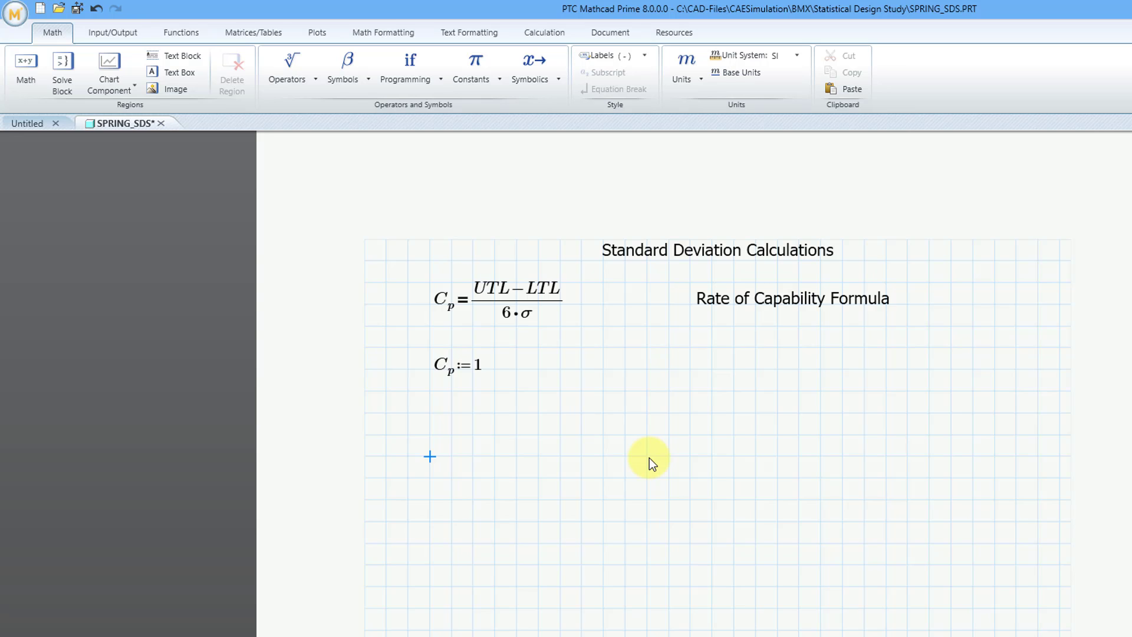
# - Begin a function definition for σ with the arguments UTL and LTL below the C_p definition
pyautogui.write('s')
pyautogui.hotkey('ctrl', 'g')
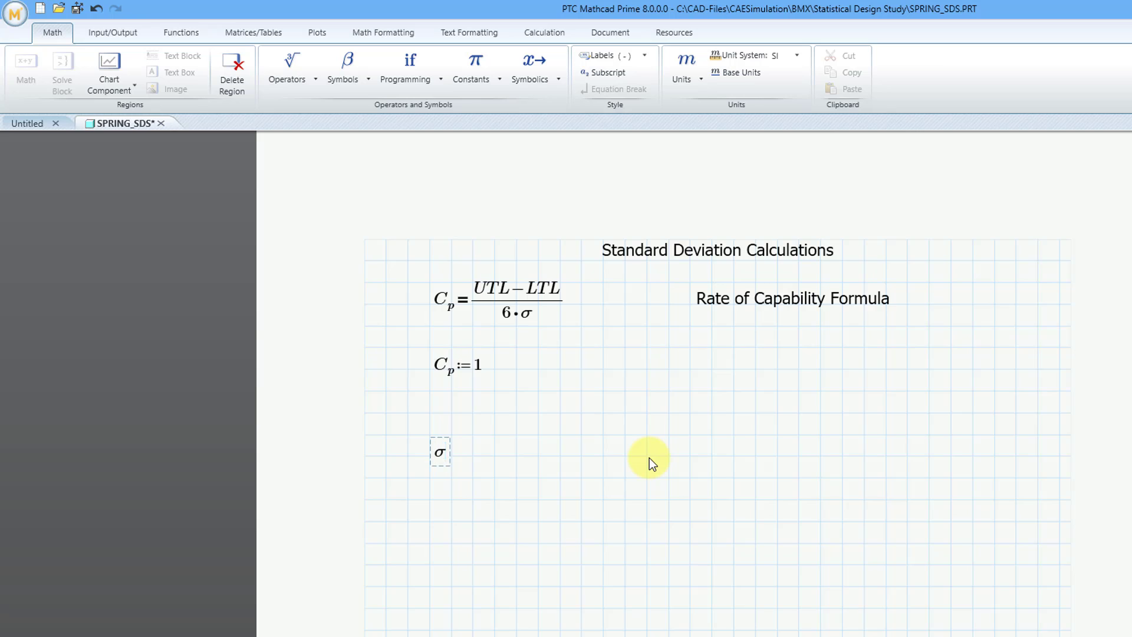
pyautogui.write('(UTL,LTL')
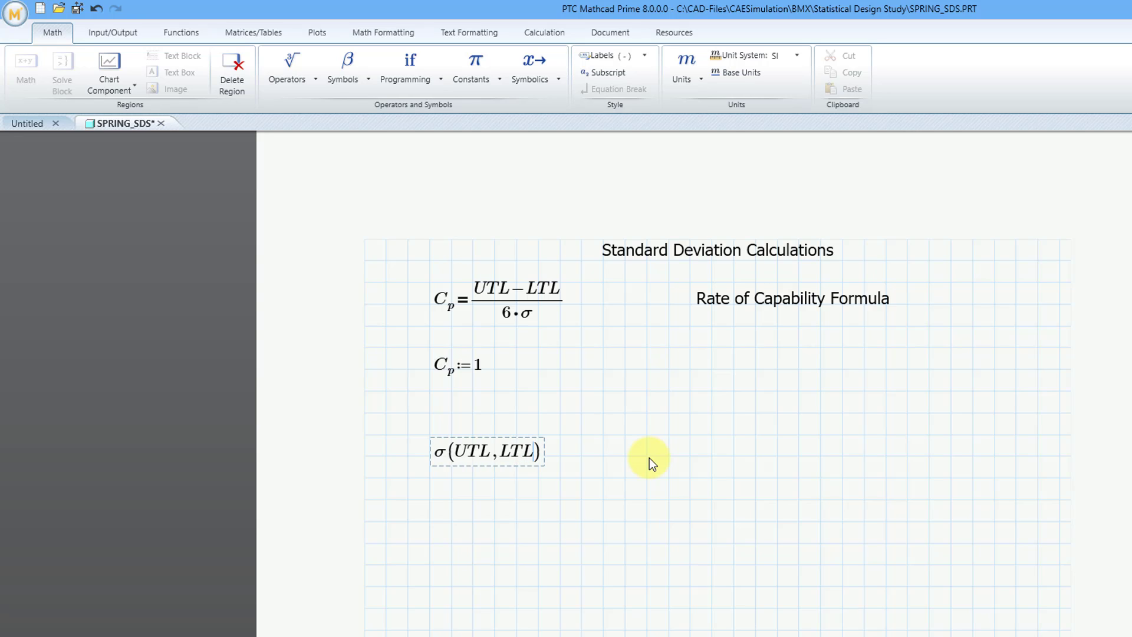
pyautogui.press('Right')
pyautogui.press('Right')
pyautogui.write(':=')
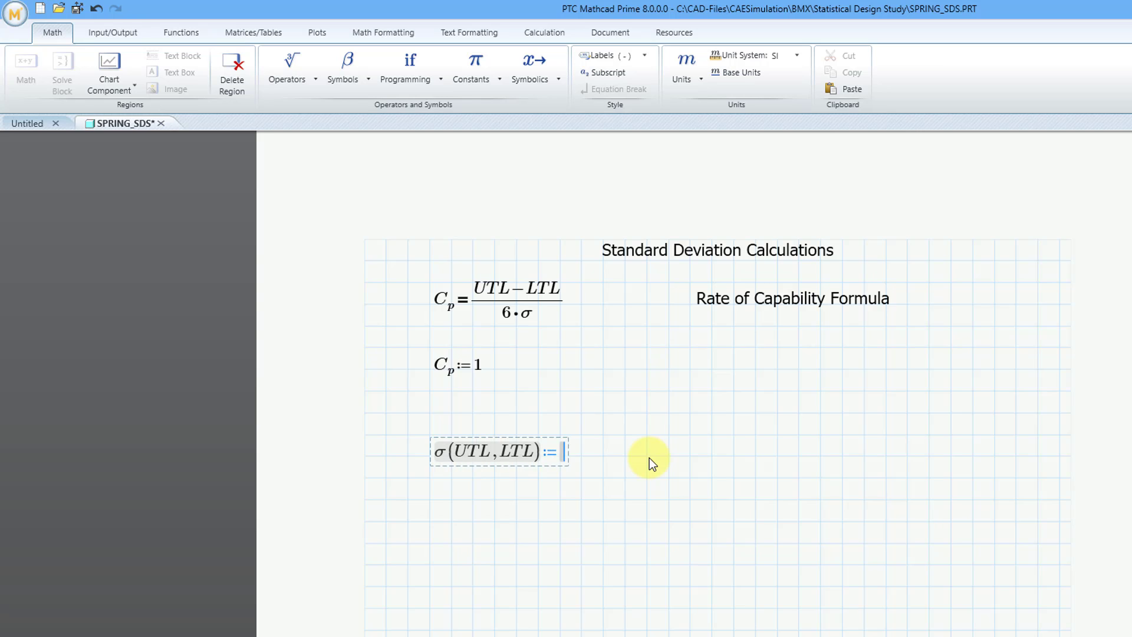
# - Enter the σ function's expression as UTL − LTL divided by 6·C_p, with p as a subscript
pyautogui.write('UTL')
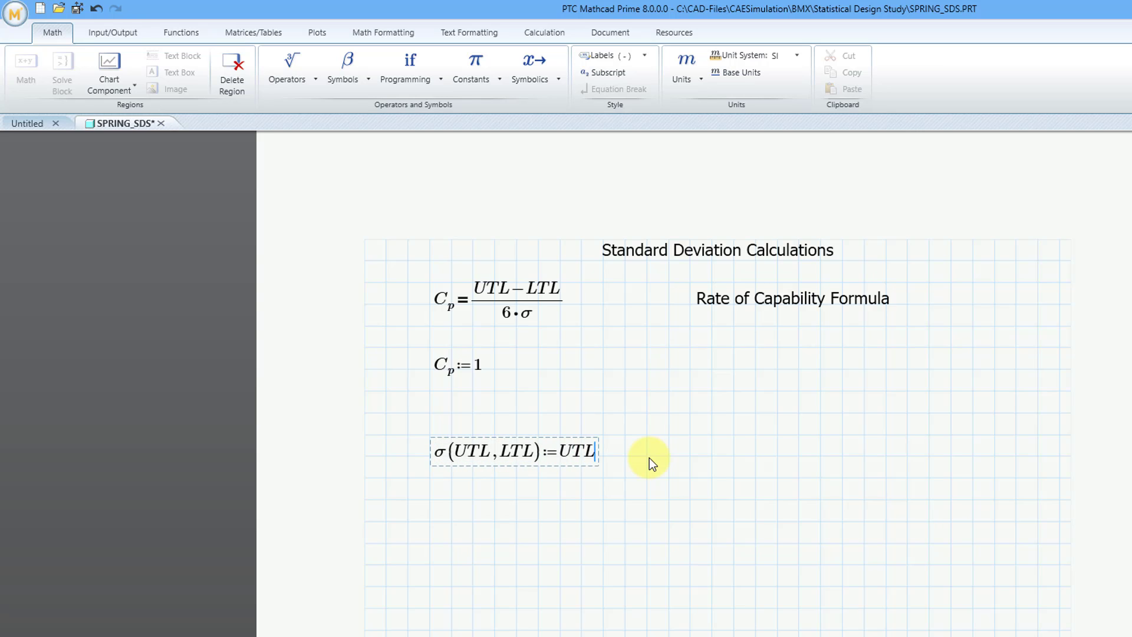
pyautogui.write('-LTL')
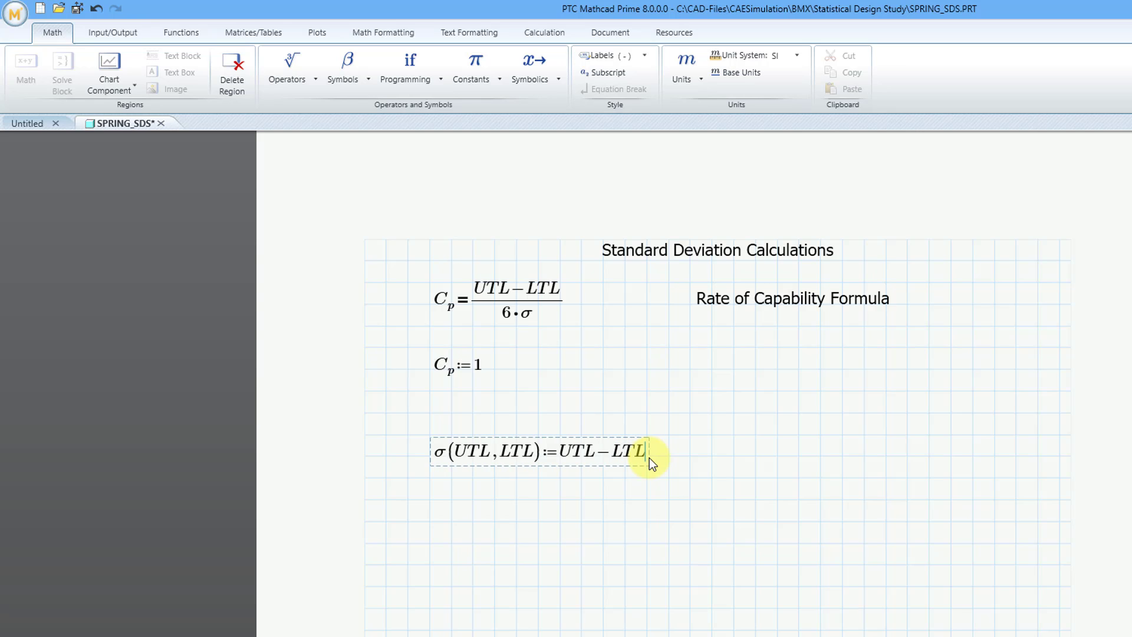
pyautogui.press('space')
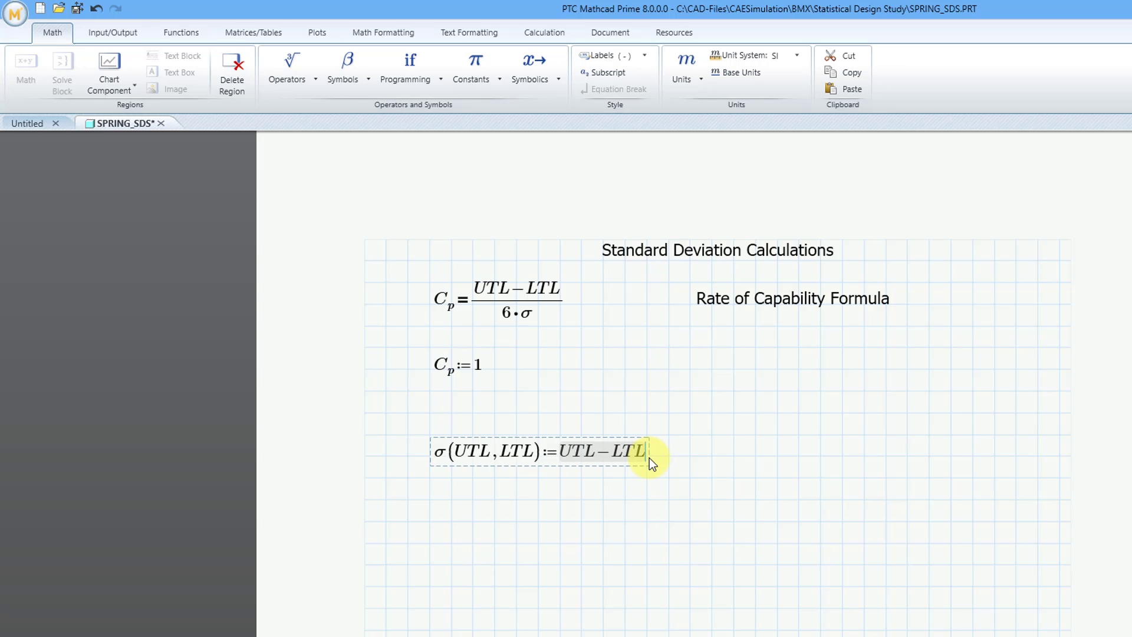
pyautogui.write('/6')
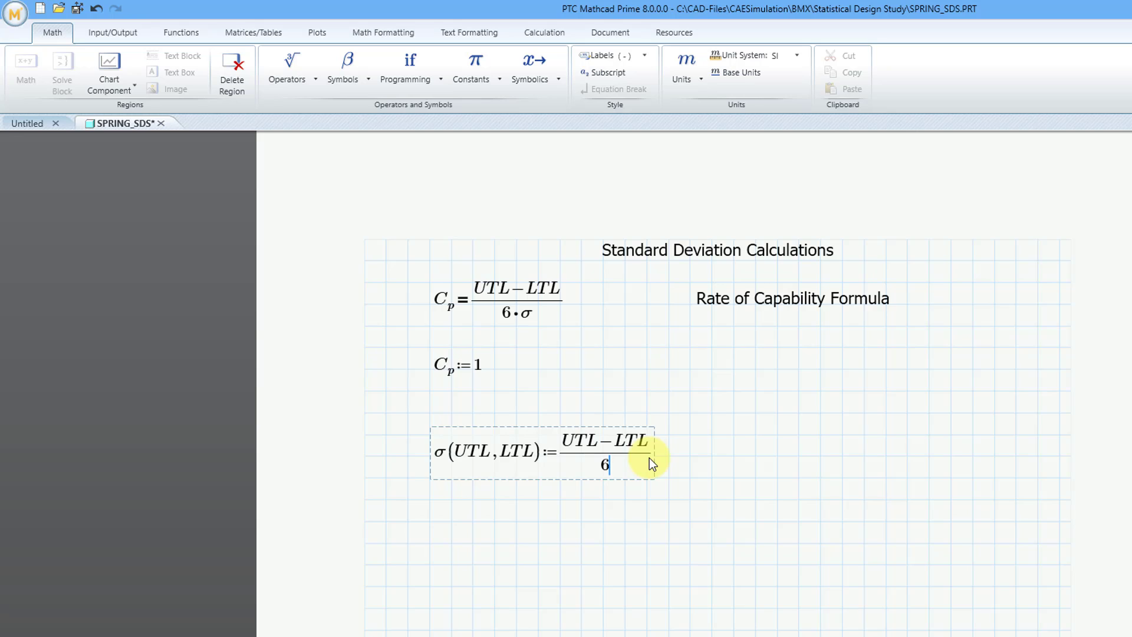
pyautogui.write('*C.')
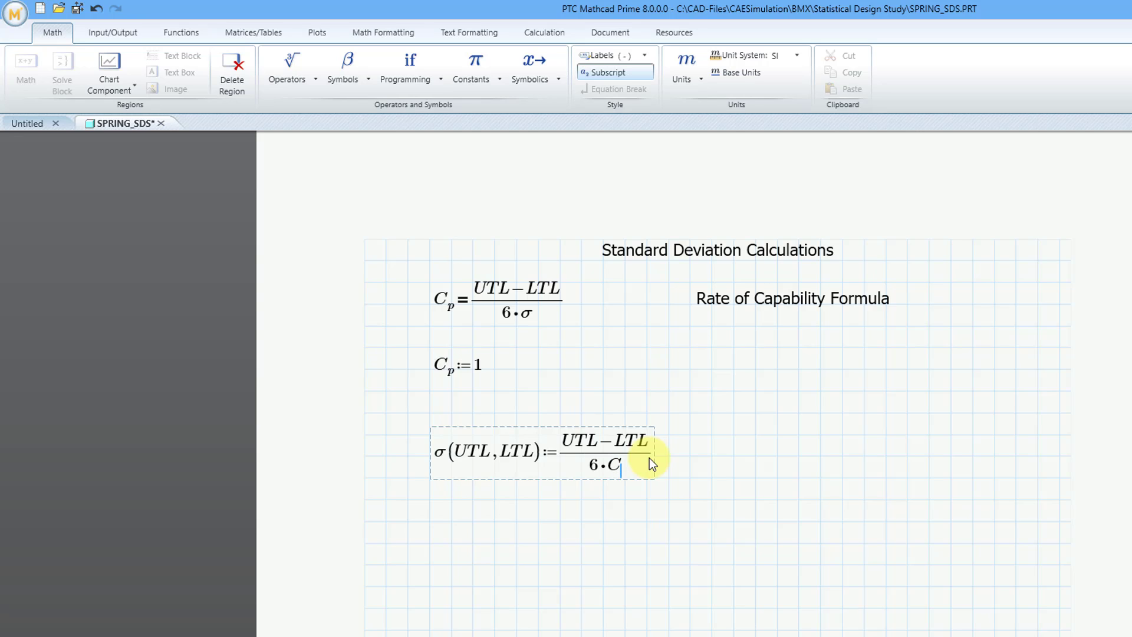
pyautogui.write('p')
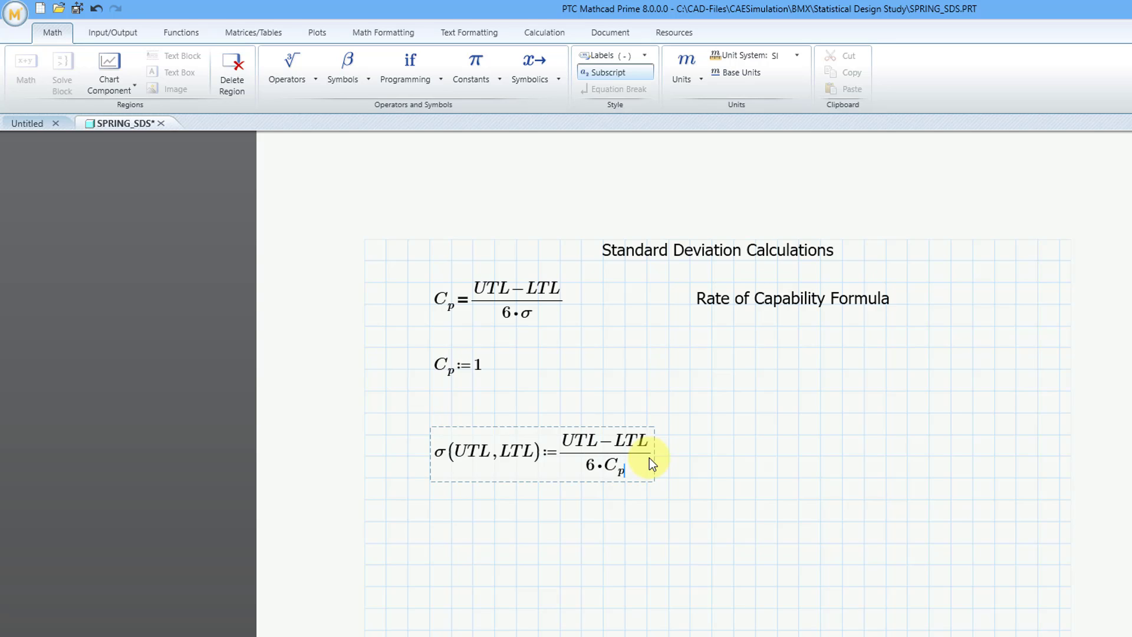
pyautogui.click(434, 543)
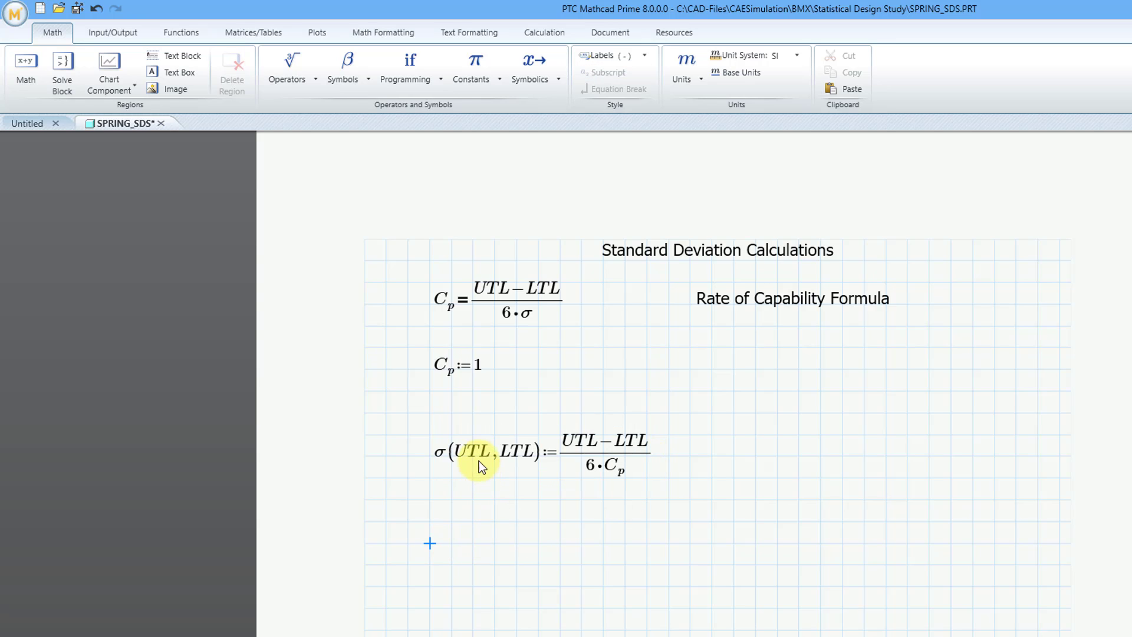
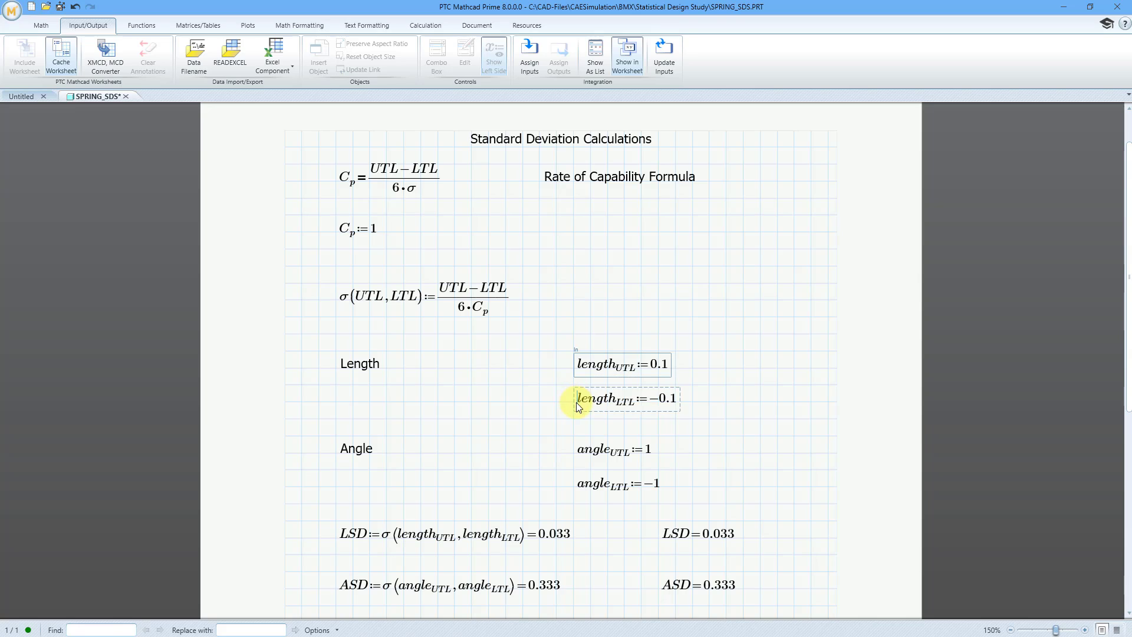
# - Assign the length LTL, angle UTL and angle LTL definitions as worksheet inputs
pyautogui.click(535, 57)
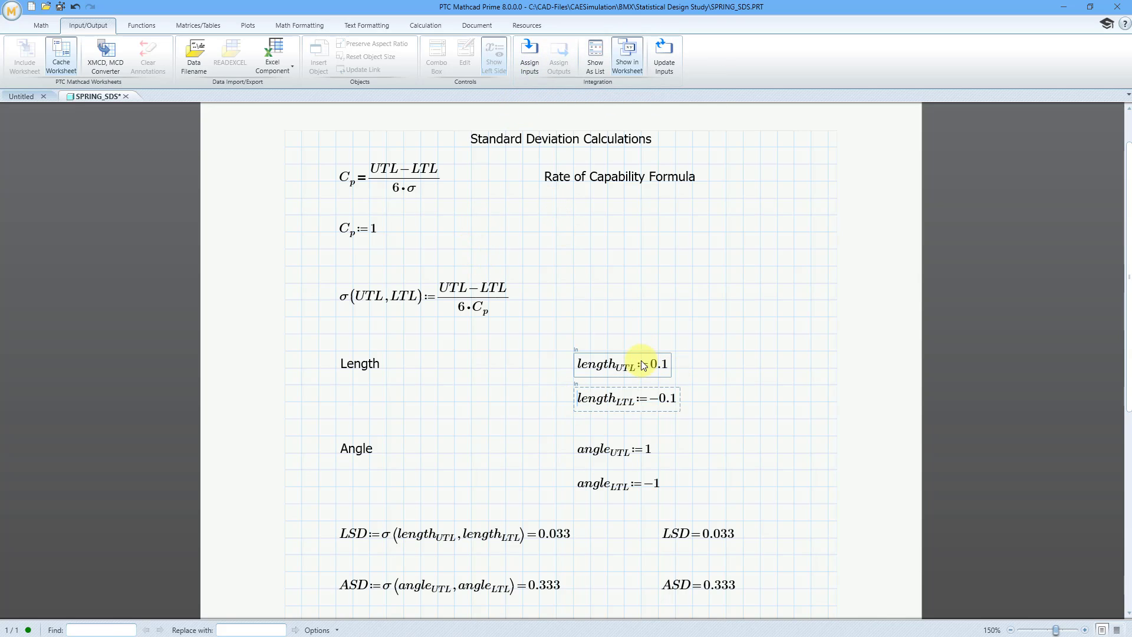
pyautogui.click(581, 453)
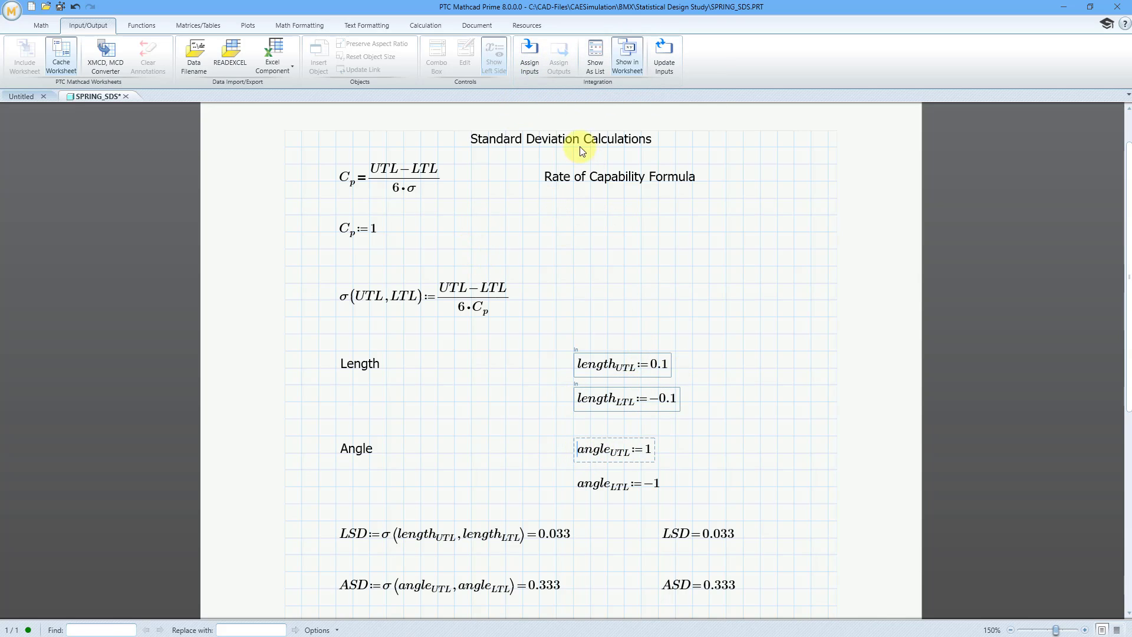
pyautogui.click(581, 485)
pyautogui.click(534, 66)
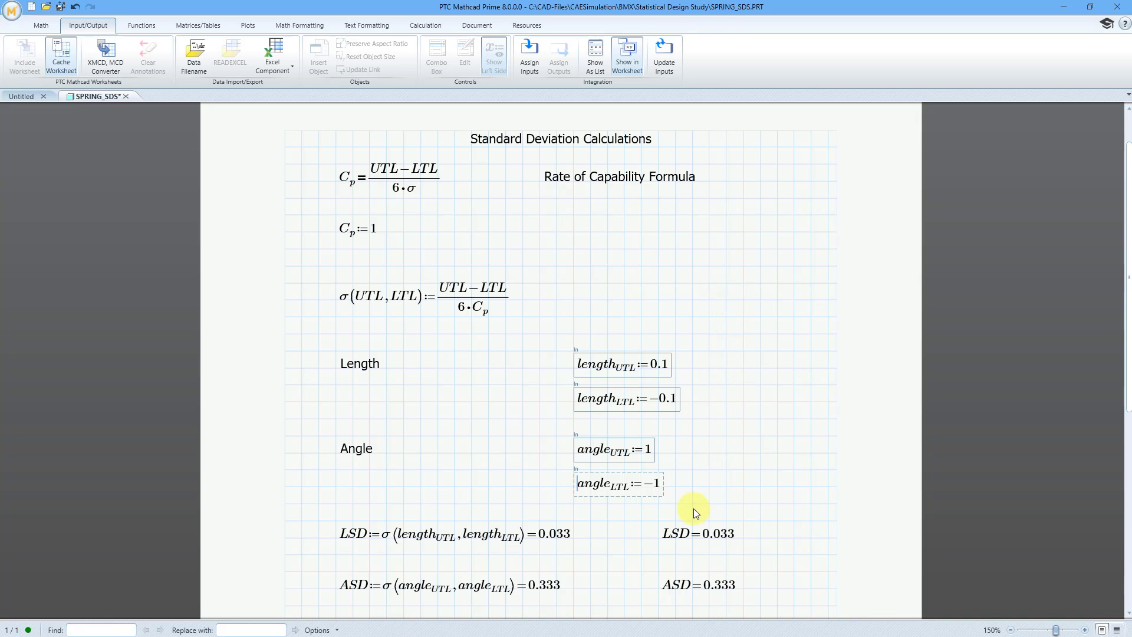
# - Assign the standalone LSD and ASD evaluations as worksheet outputs
pyautogui.click(667, 532)
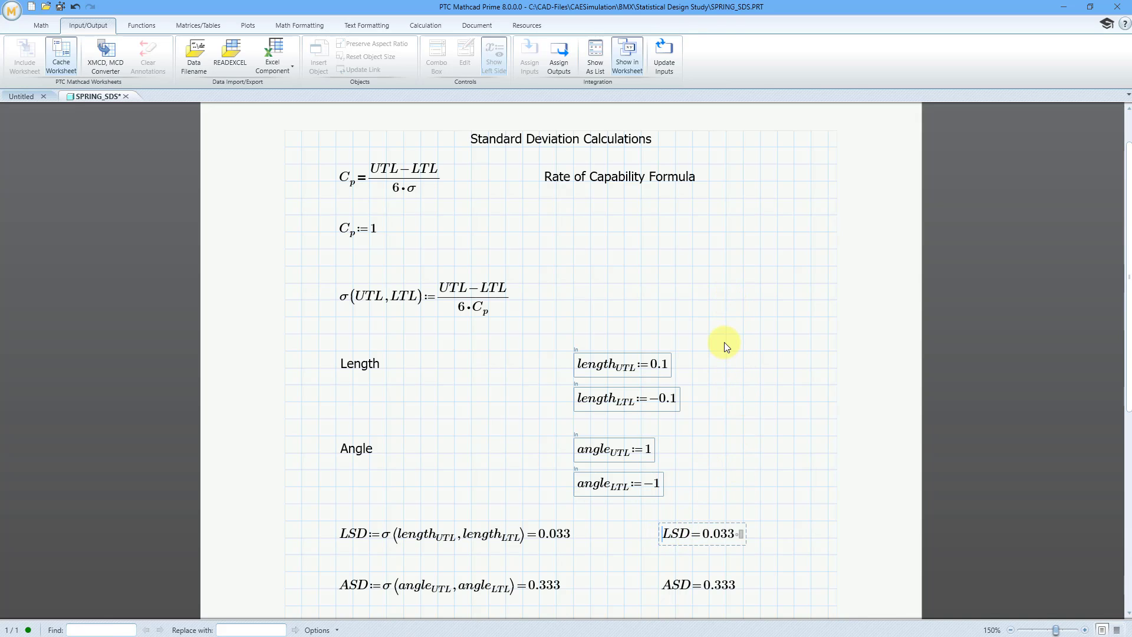
pyautogui.click(568, 73)
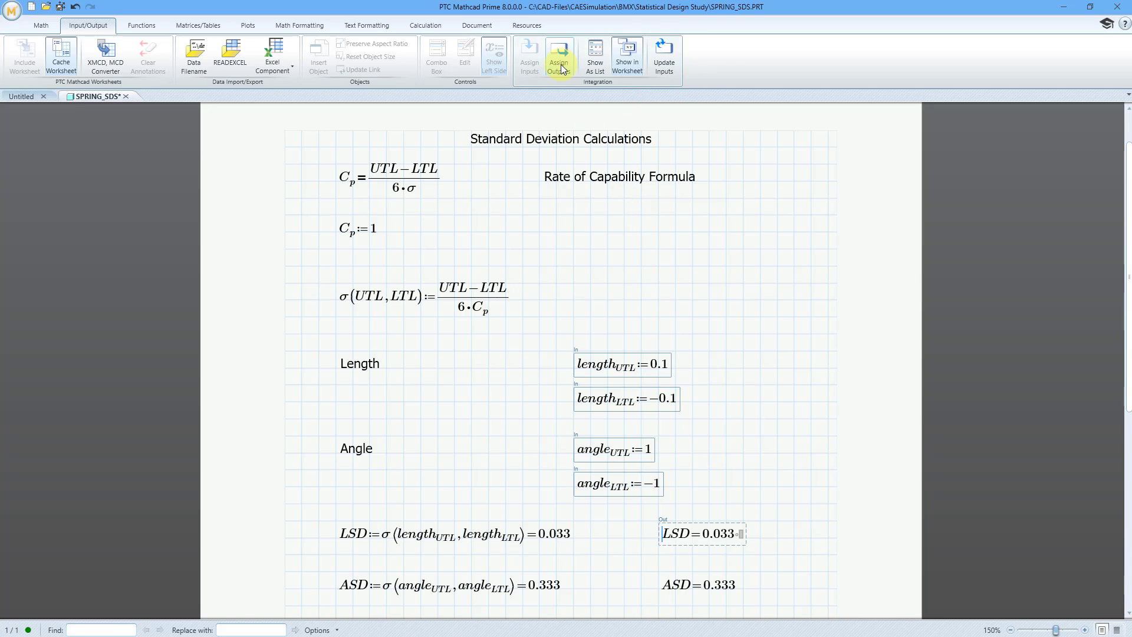
pyautogui.click(668, 586)
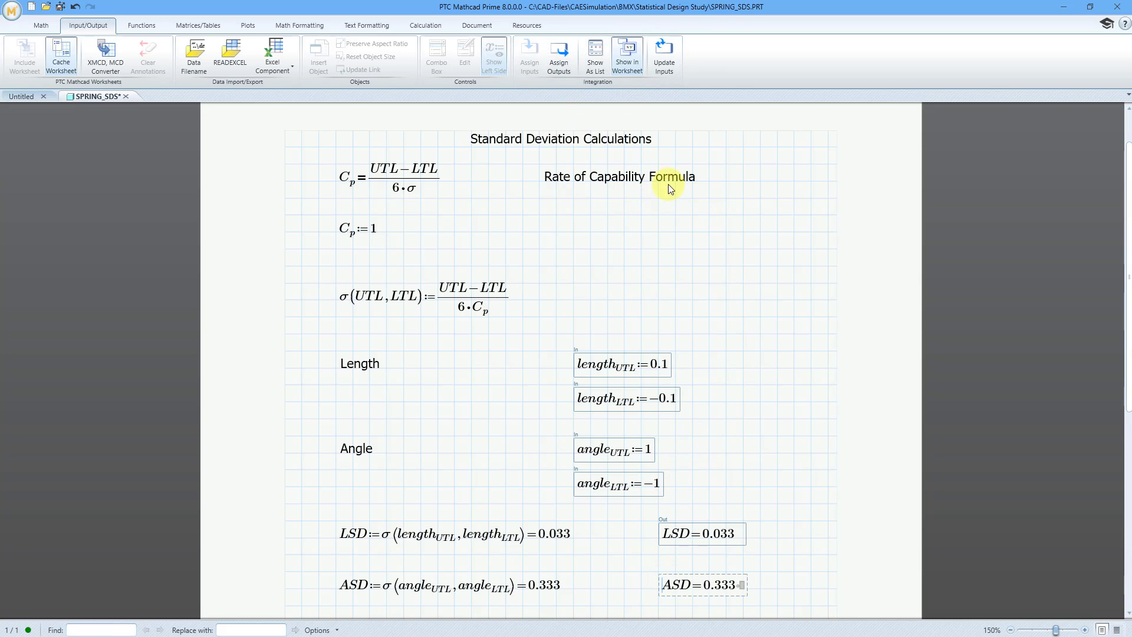
pyautogui.click(559, 56)
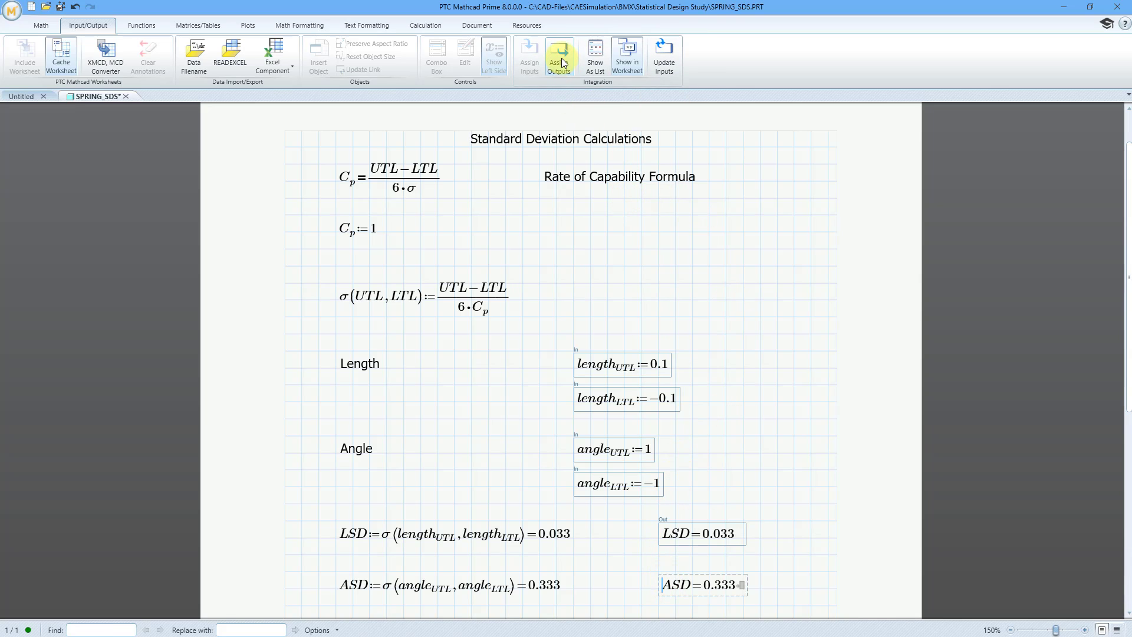
# - Show the list of input and output designations and set the LSD output's alias to LSD
pyautogui.click(596, 69)
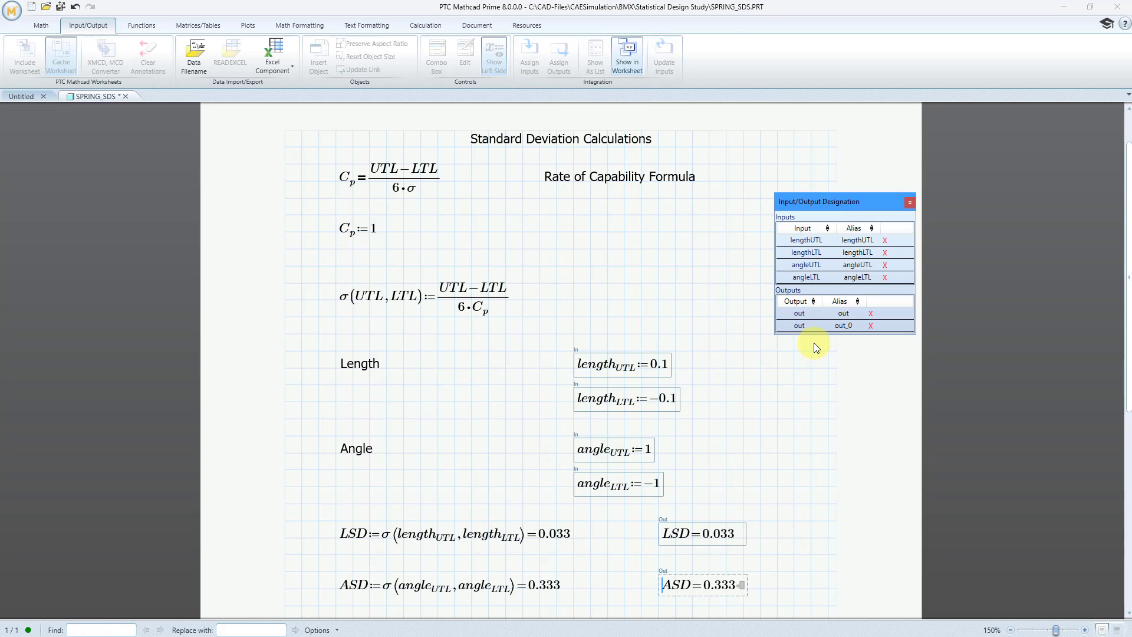
pyautogui.moveTo(812, 338)
pyautogui.mouseDown()
pyautogui.moveTo(804, 356)
pyautogui.moveTo(826, 355)
pyautogui.mouseUp()
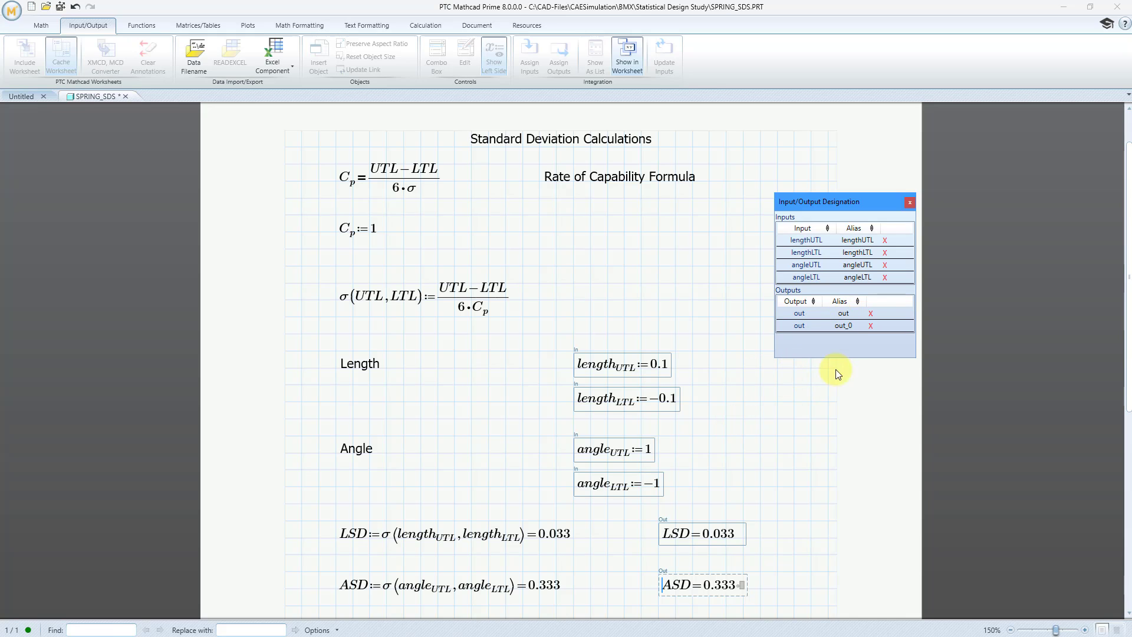
pyautogui.click(854, 313)
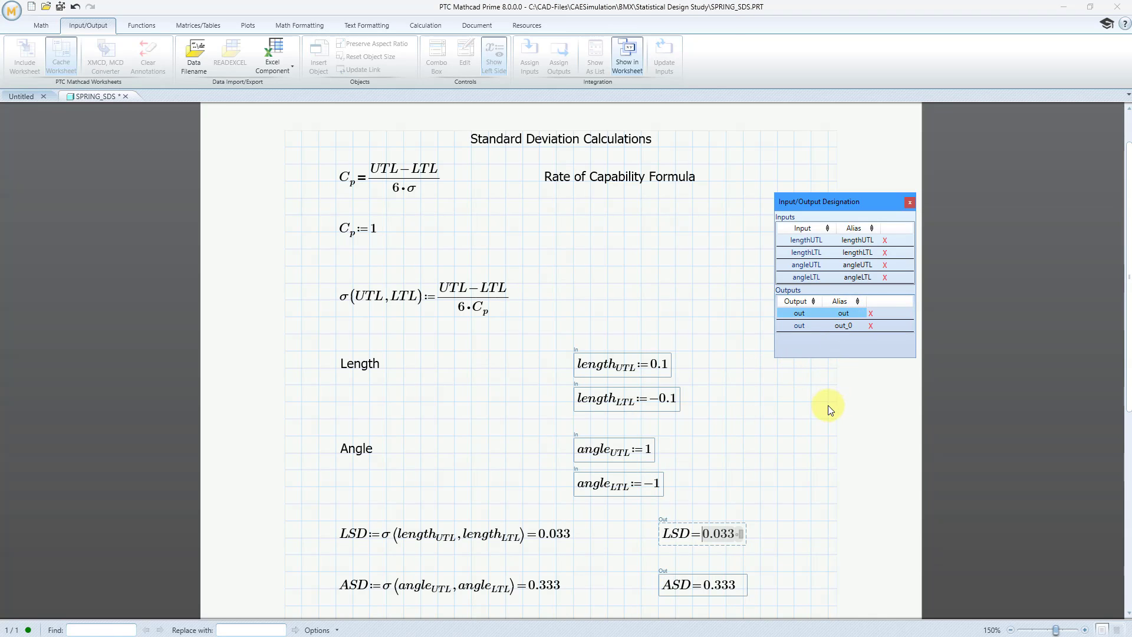
pyautogui.press('BackSpace')
pyautogui.press('BackSpace')
pyautogui.press('BackSpace')
pyautogui.write('LSD')
# - Set the alias of the ASD output to ASD in the designation list
pyautogui.click(851, 326)
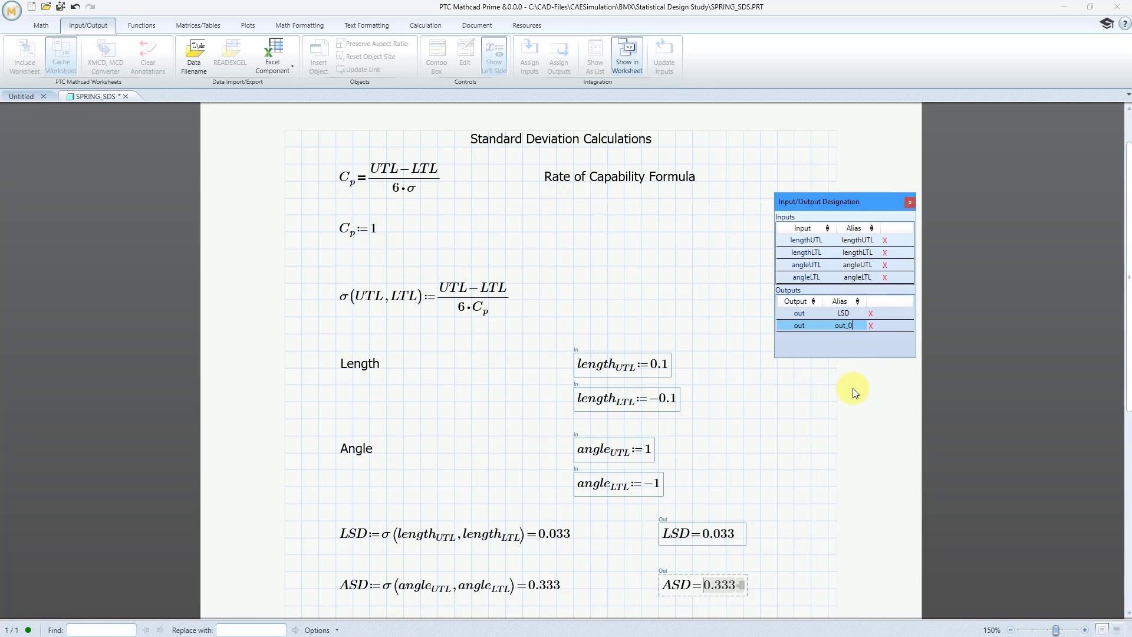
pyautogui.press('BackSpace')
pyautogui.press('BackSpace')
pyautogui.press('BackSpace')
pyautogui.press('BackSpace')
pyautogui.press('BackSpace')
pyautogui.write('ASD')
pyautogui.click(797, 384)
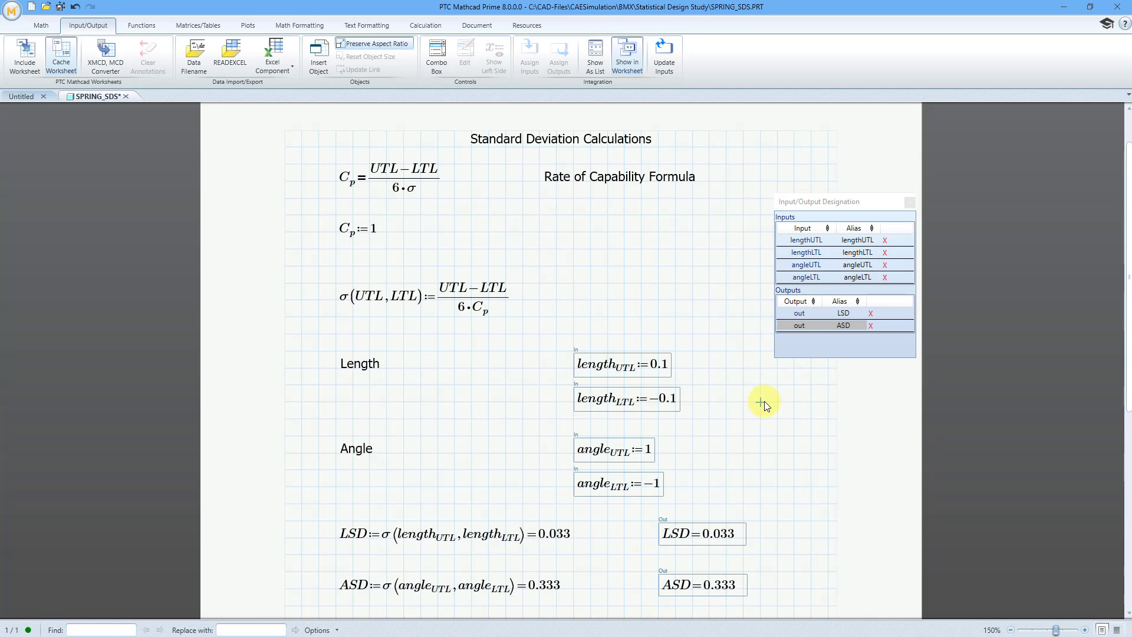
# - Save the worksheet and push its designated values to the external client
pyautogui.click(834, 204)
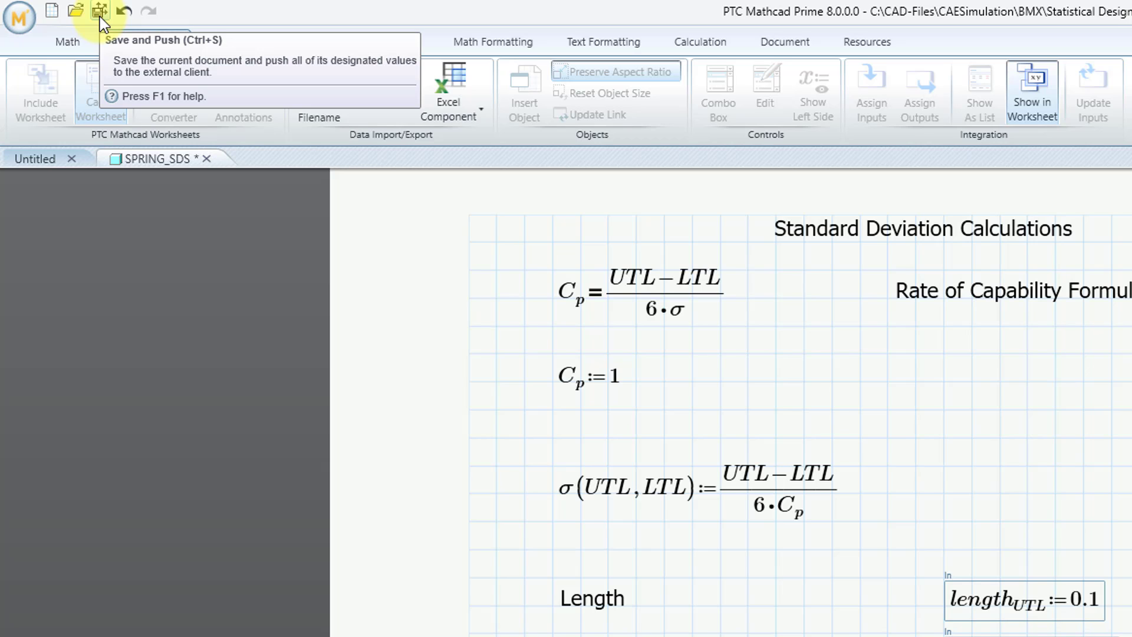
pyautogui.click(100, 22)
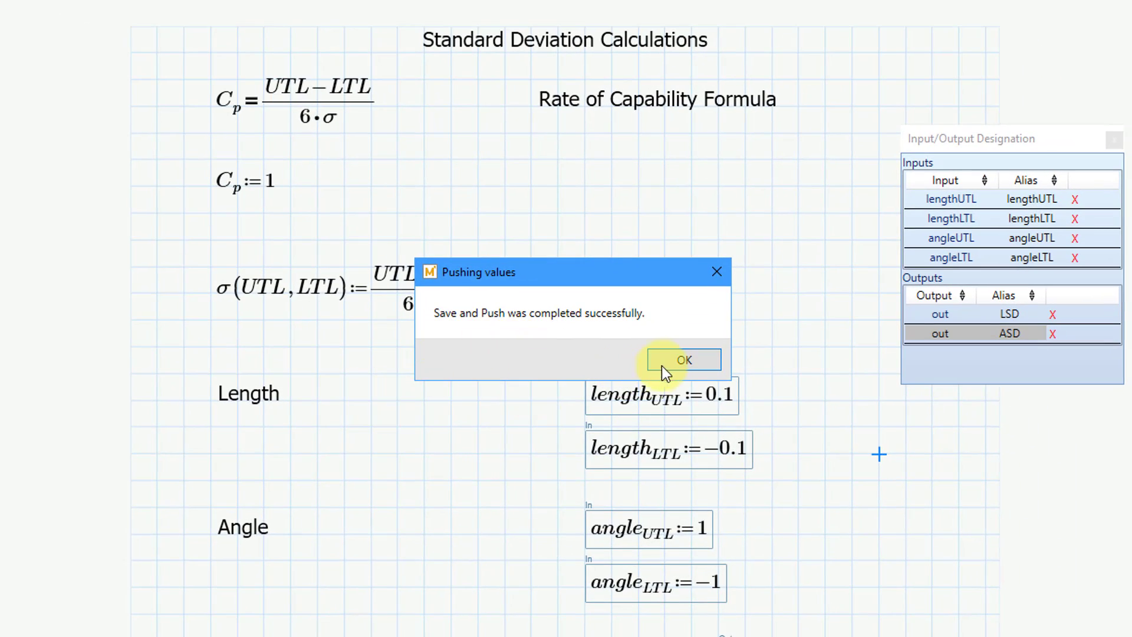
pyautogui.click(679, 359)
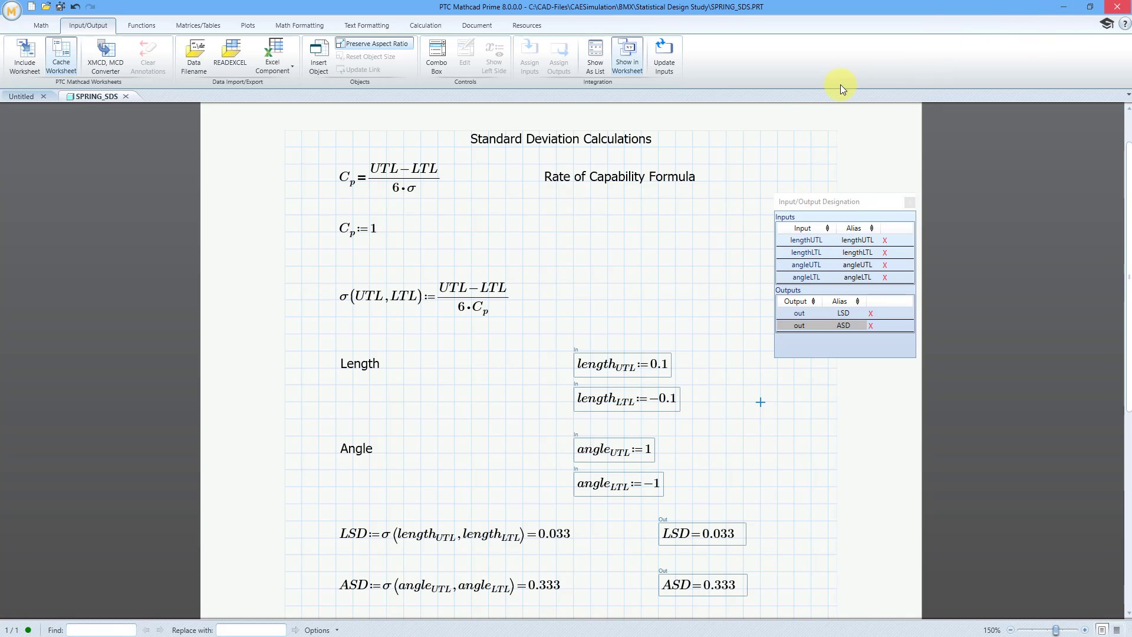
# - Switch to Creo Parametric and open the parameters of the SPRING_SDS part
pyautogui.hotkey('alt', 'Tab')
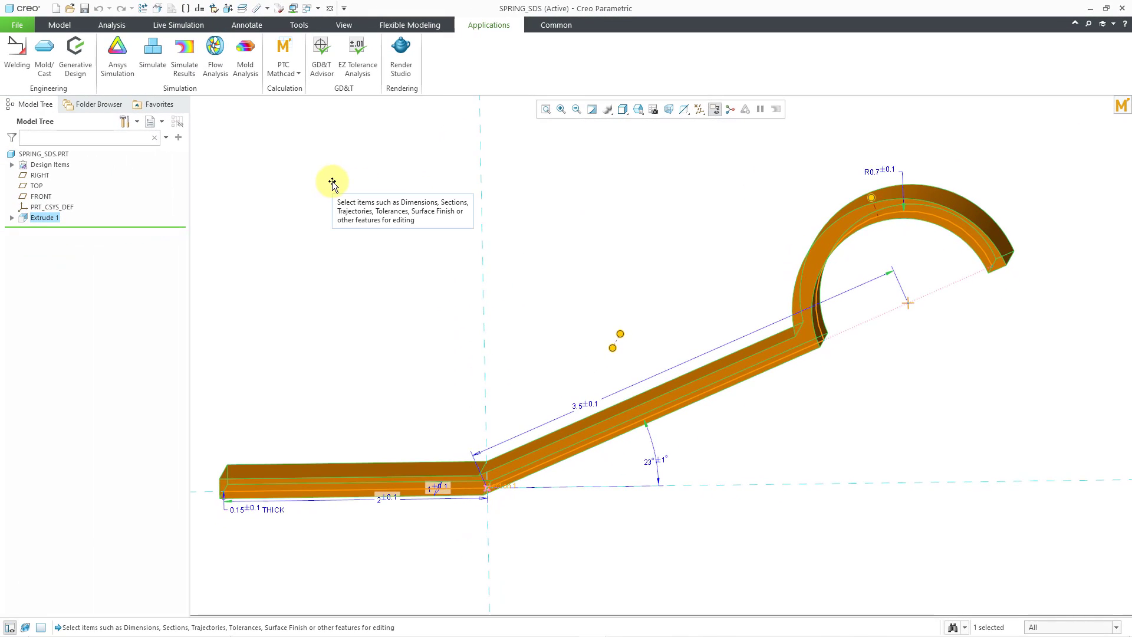
pyautogui.click(57, 27)
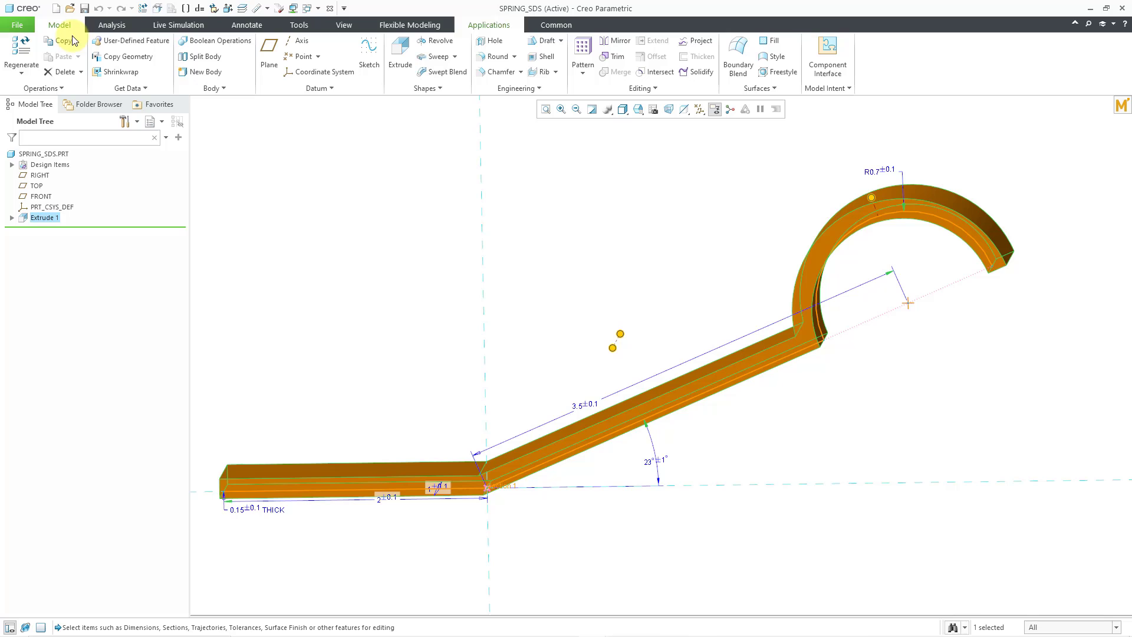
pyautogui.click(833, 88)
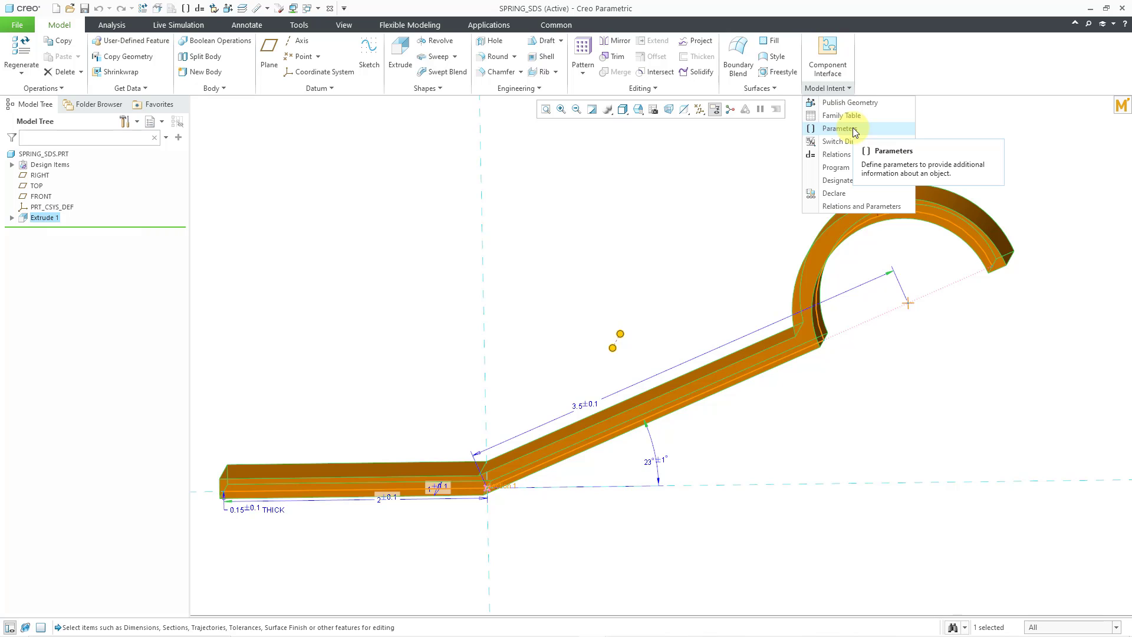
pyautogui.click(323, 202)
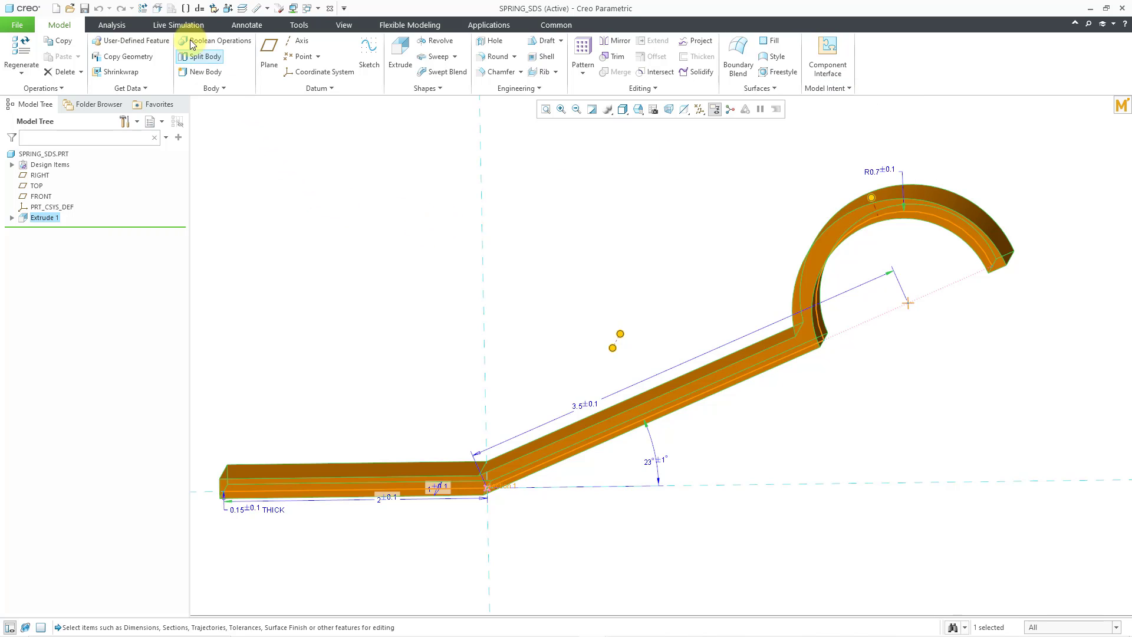
pyautogui.click(186, 9)
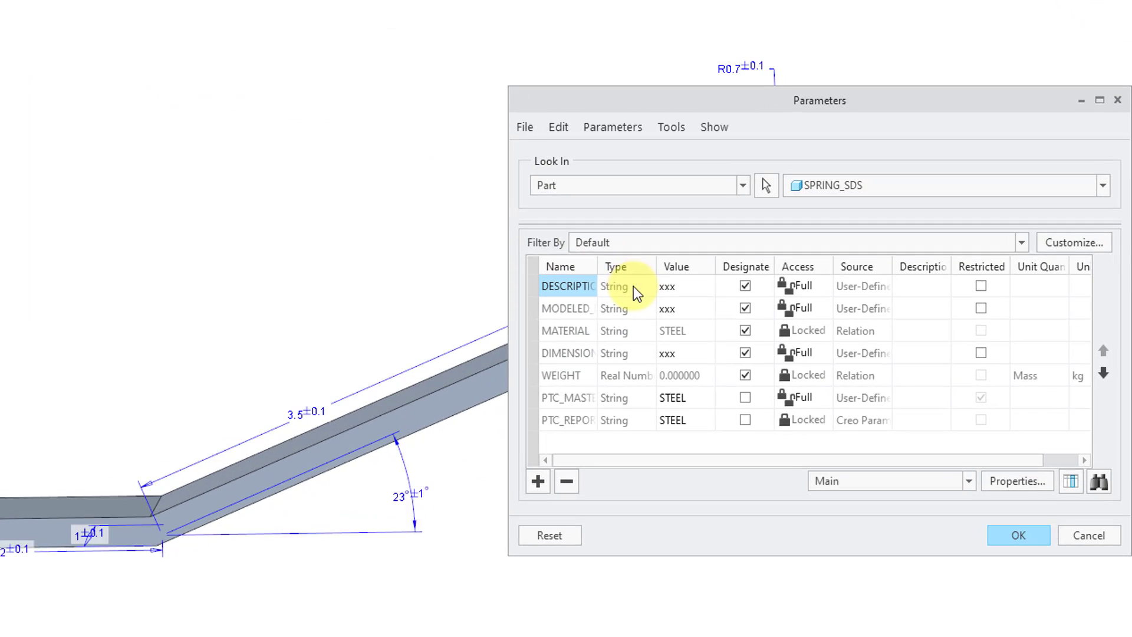
# - Examine the names, values and sources of the Embedded Mathcad parameters, and close the parameters without changes
pyautogui.moveTo(590, 260); pyautogui.dragTo(665, 256)
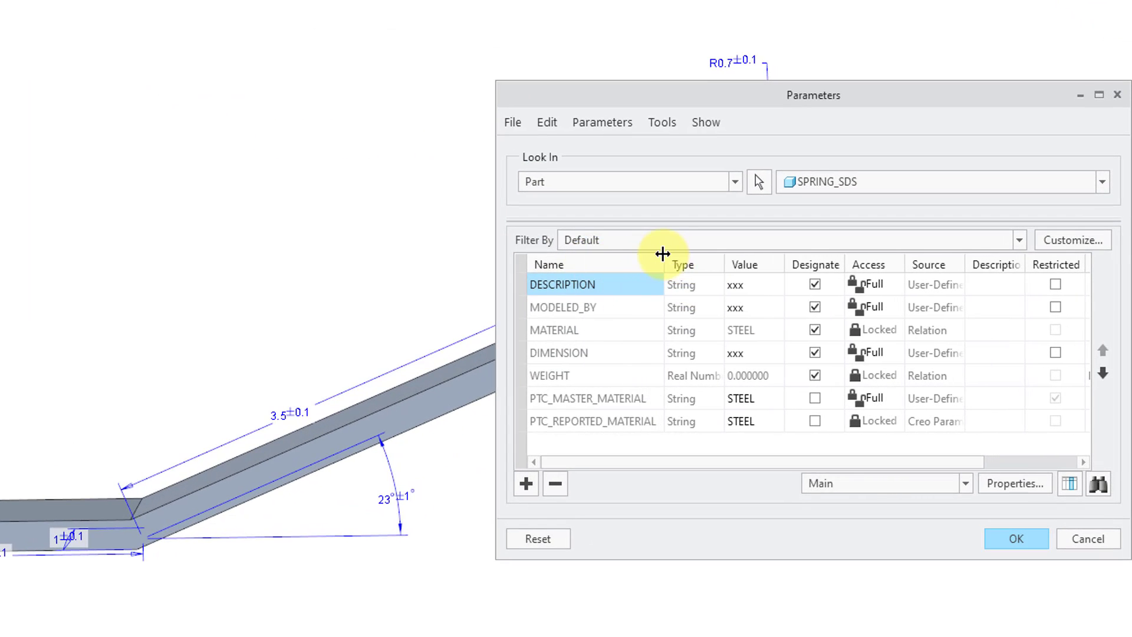
pyautogui.click(736, 182)
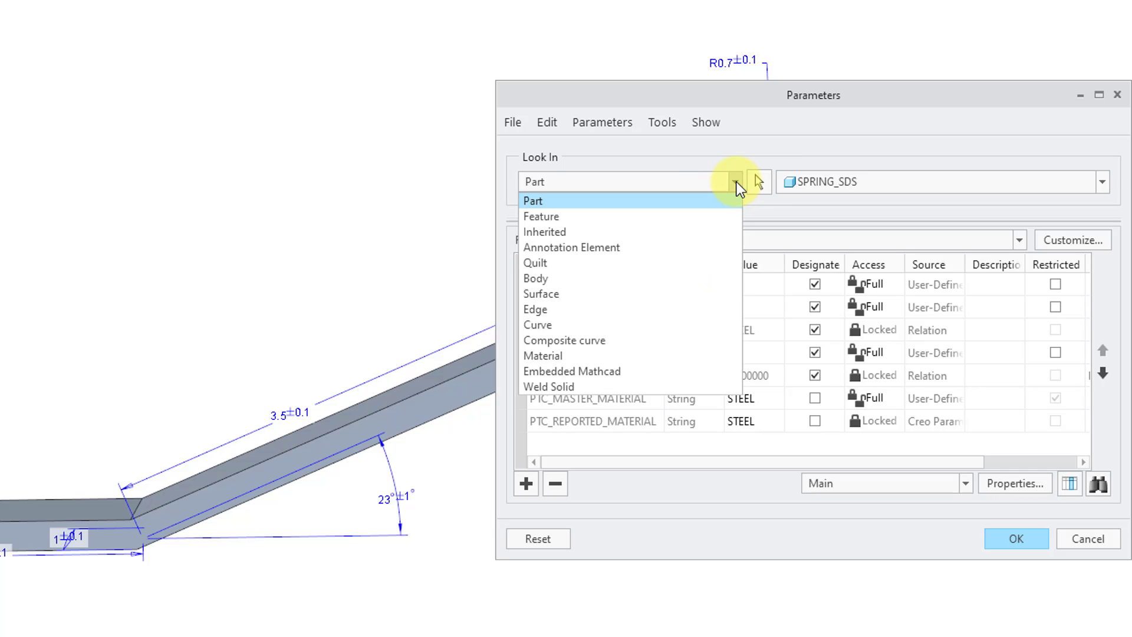
pyautogui.click(682, 371)
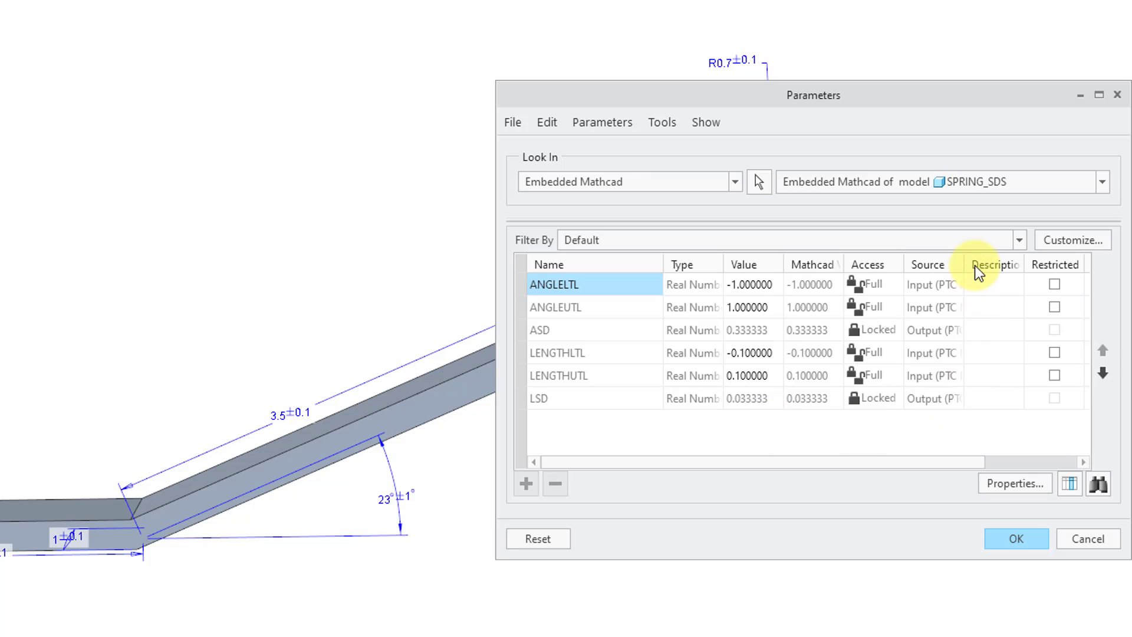
pyautogui.moveTo(964, 263); pyautogui.dragTo(1020, 257)
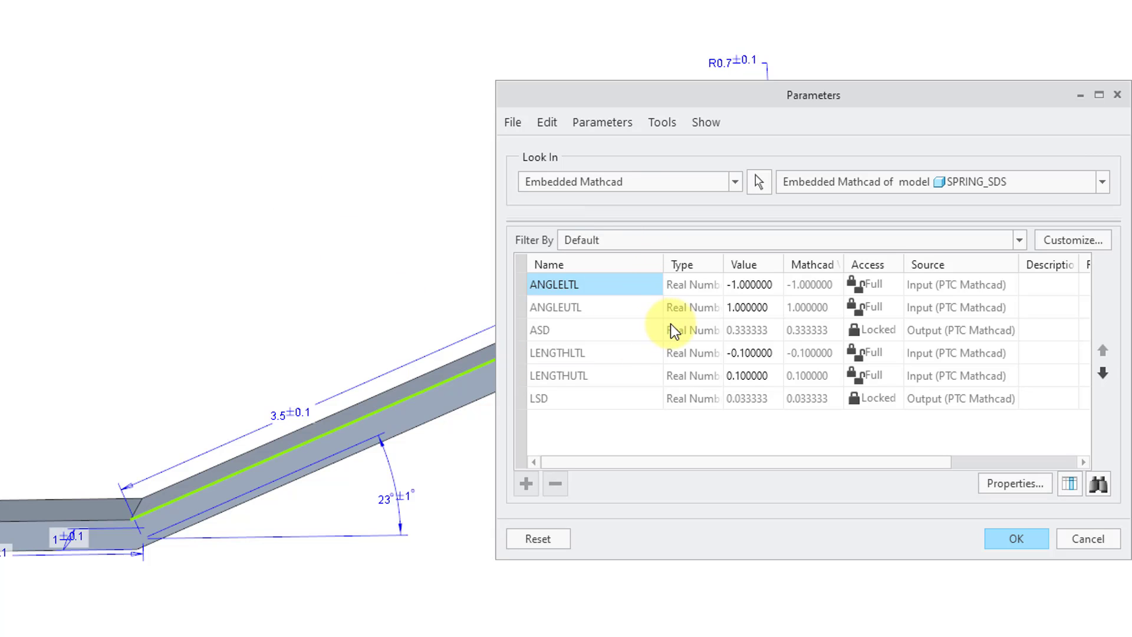
pyautogui.click(1088, 539)
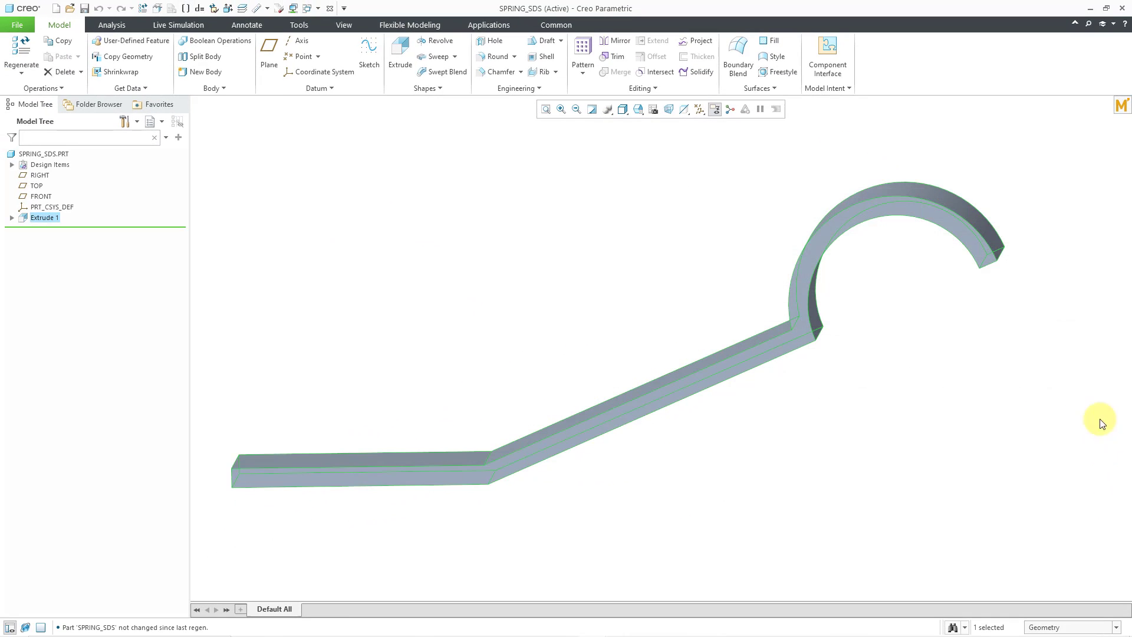